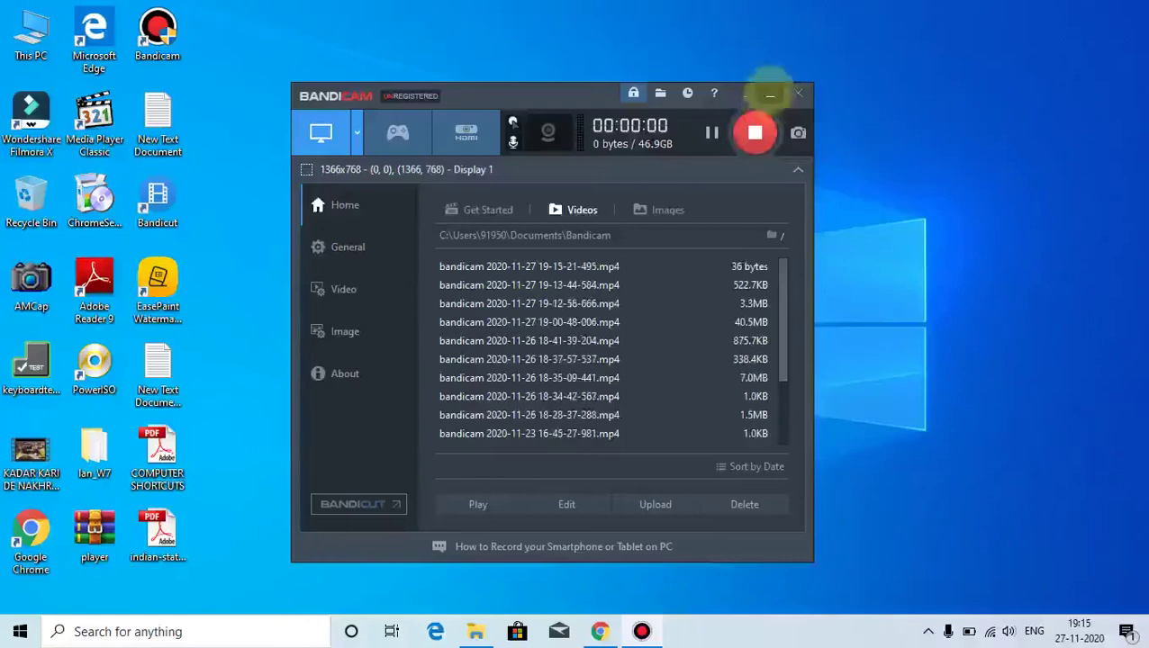
Step: Minimize Bandicam and refresh the Windows desktop three times from its context menu
click(770, 93)
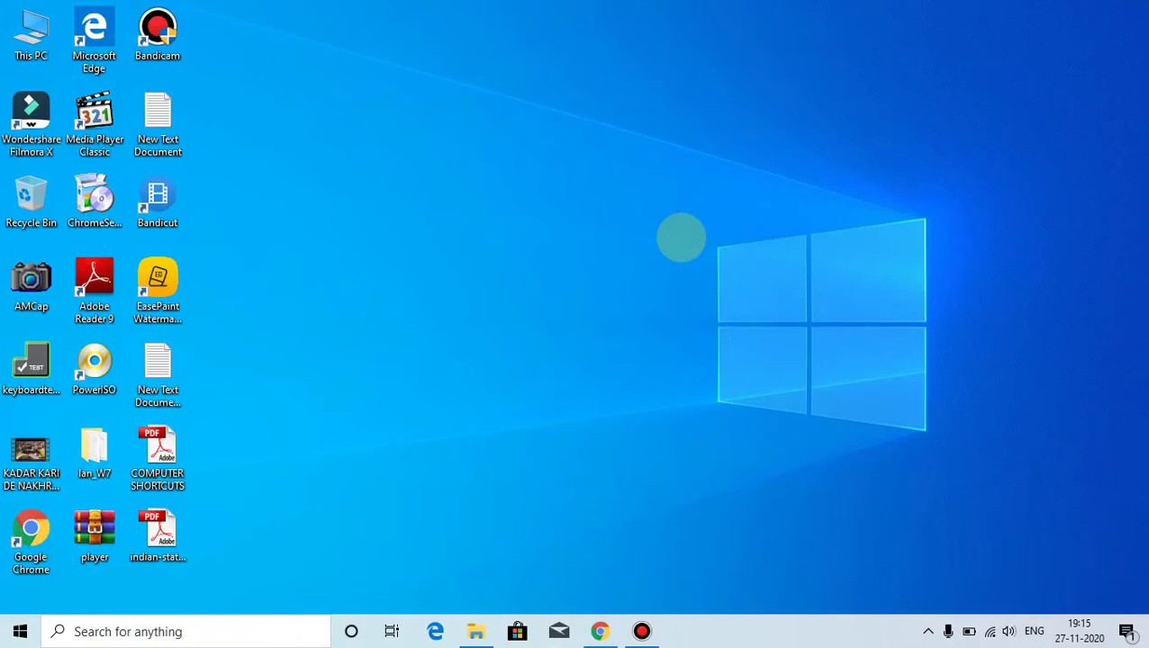
right_click(593, 234)
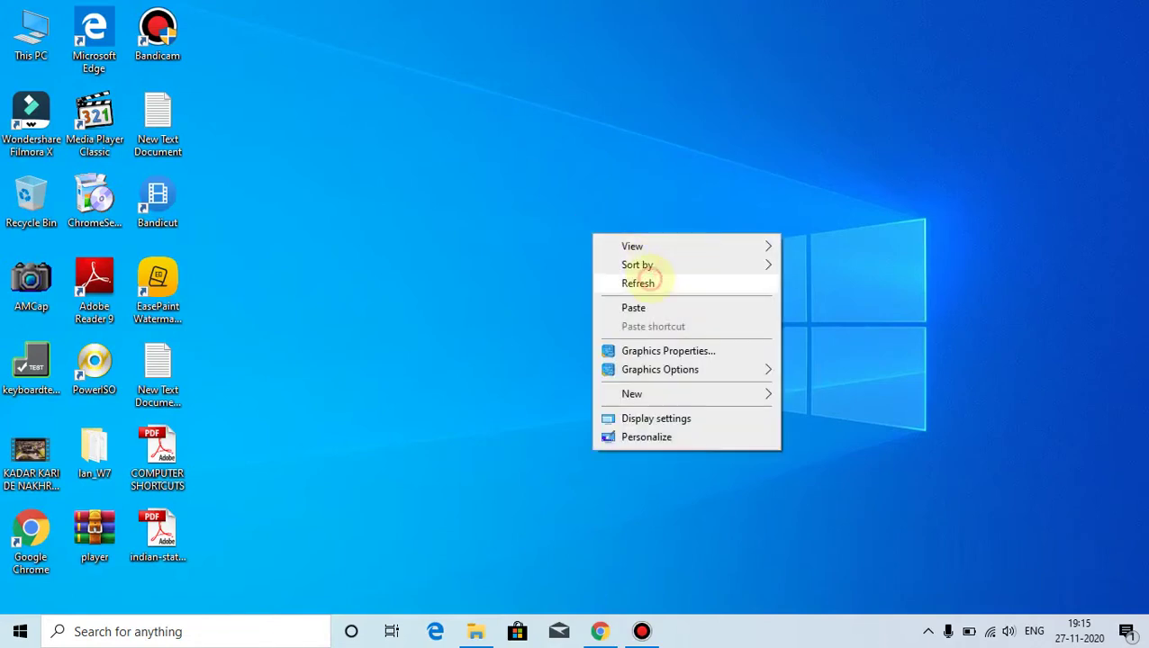
click(647, 281)
right_click(525, 201)
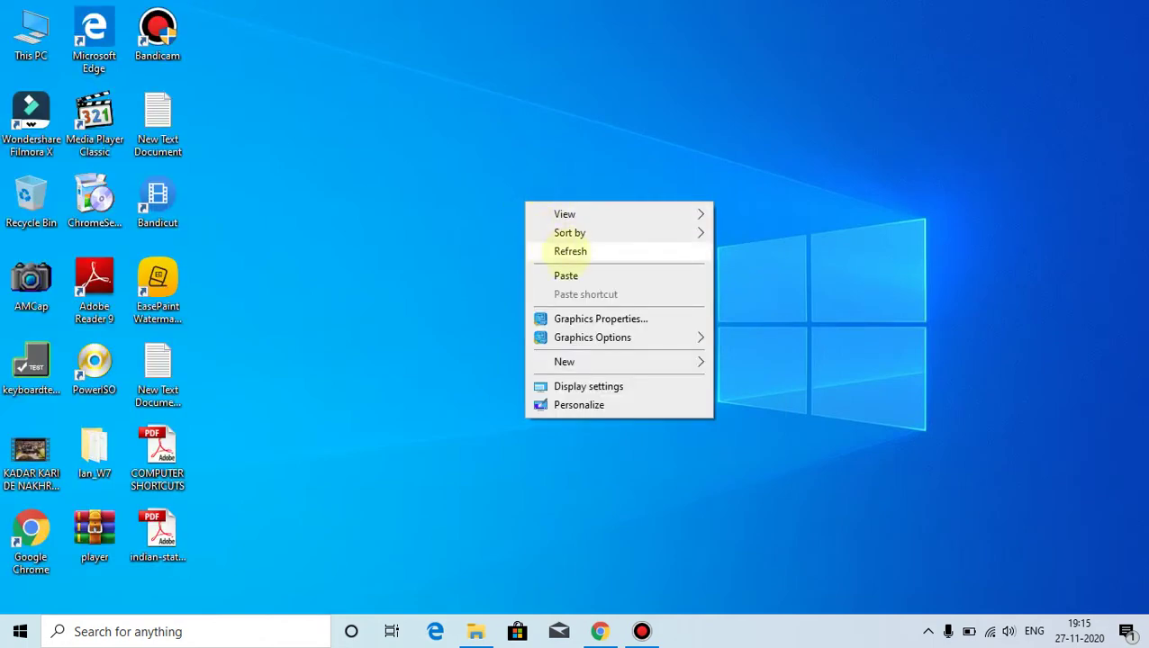
click(568, 252)
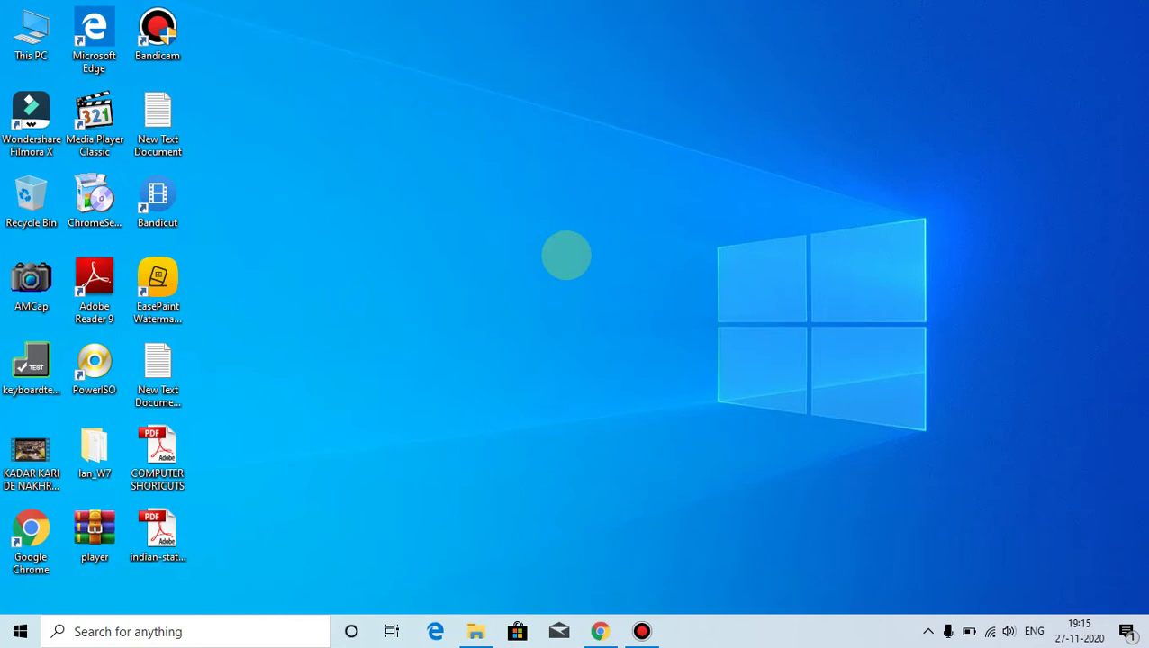
right_click(567, 257)
click(609, 307)
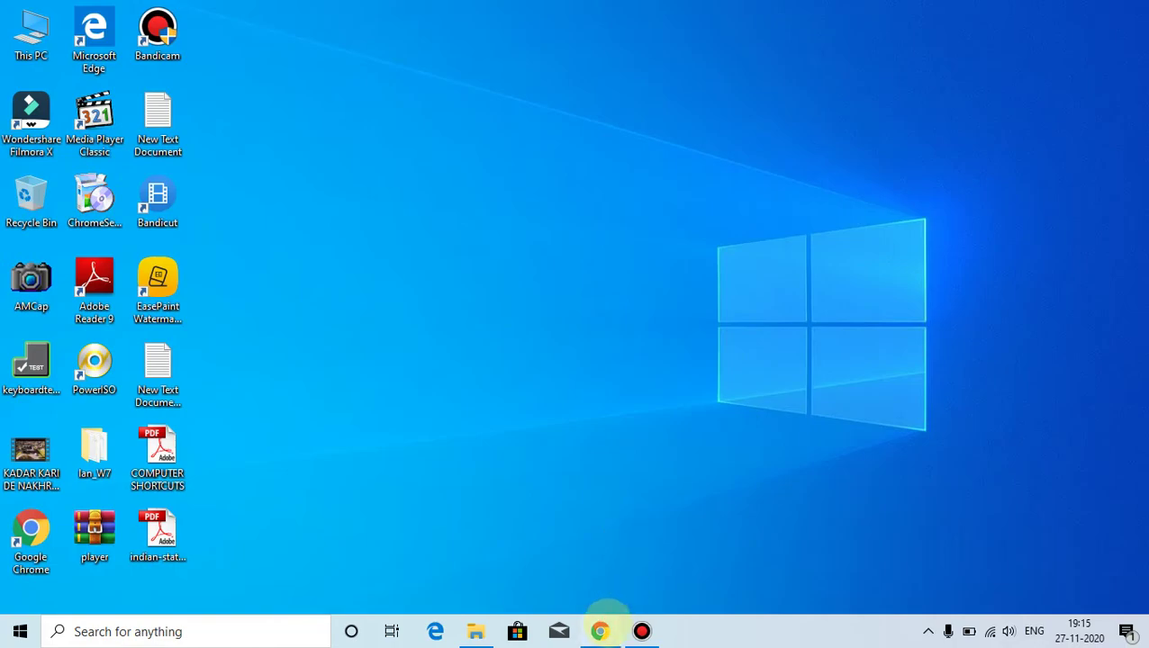
Step: In Chrome, search Google for 'ilovepdf' and open the iLovePDF website result
click(600, 631)
click(495, 233)
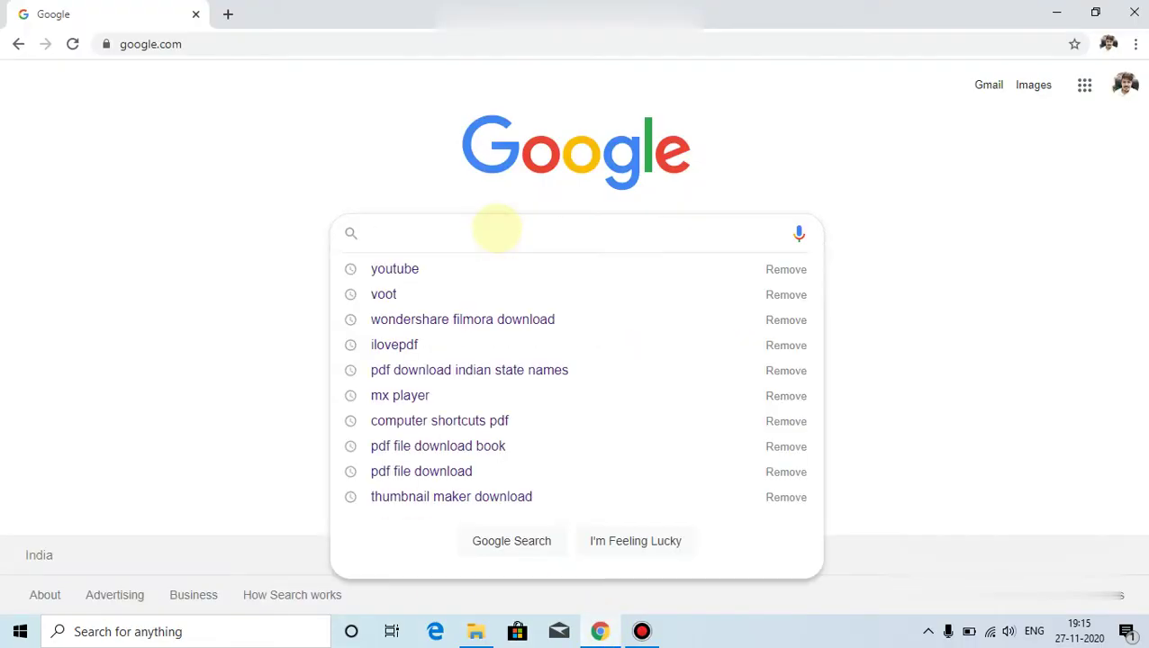
text(ilove)
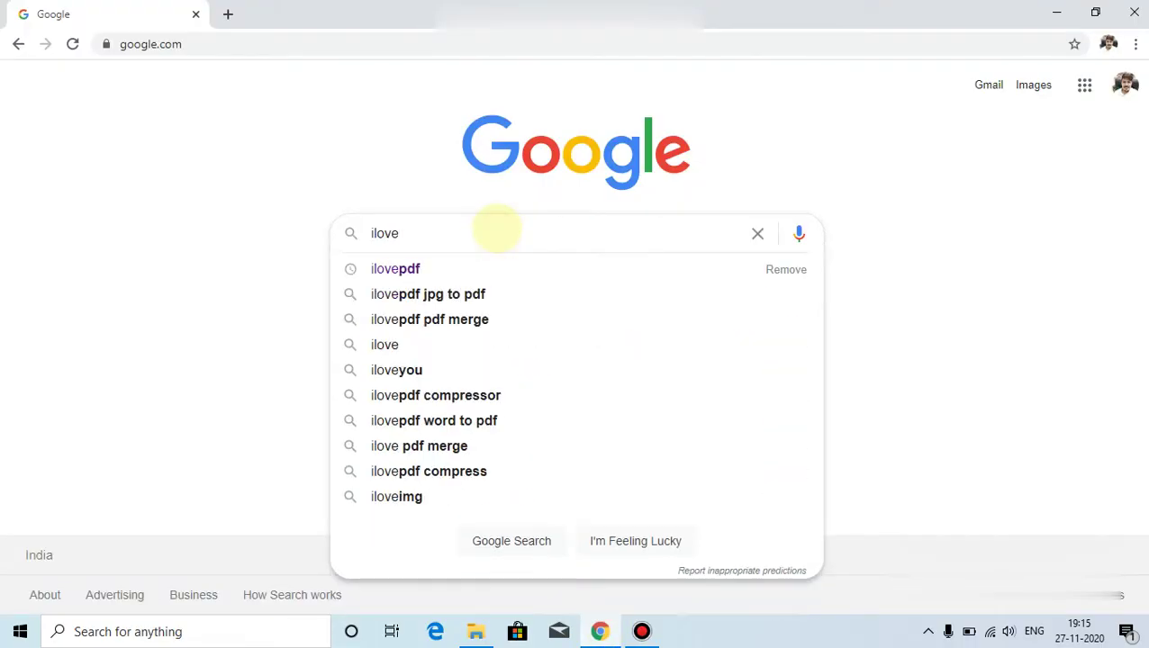
text(pdf)
key(Return)
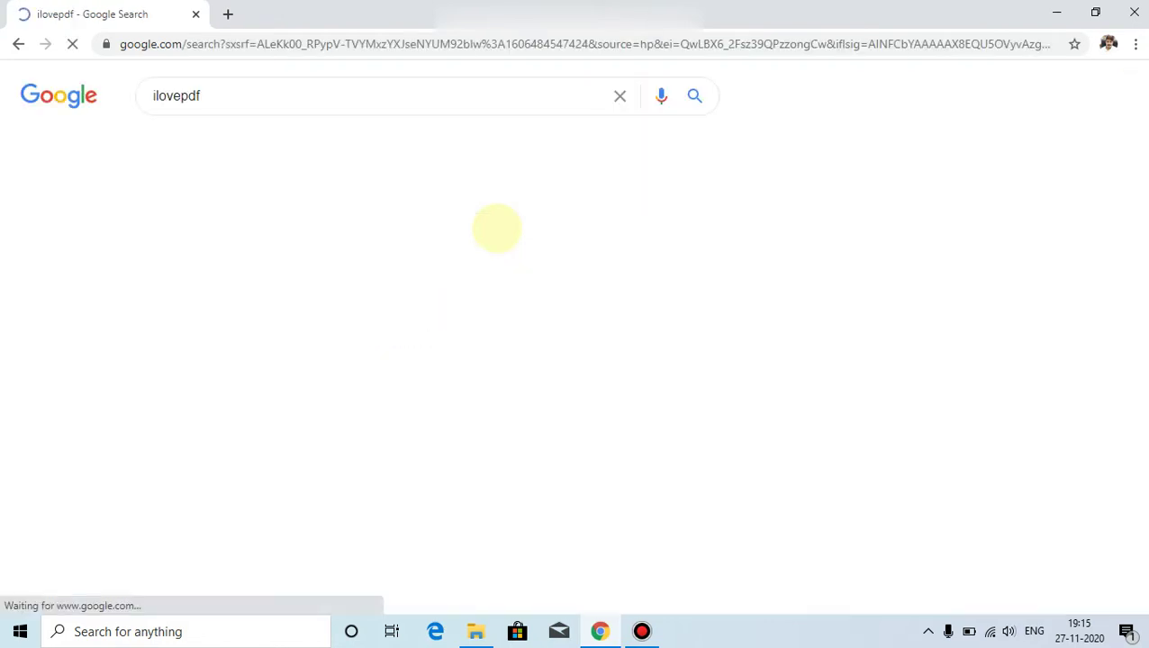
click(223, 232)
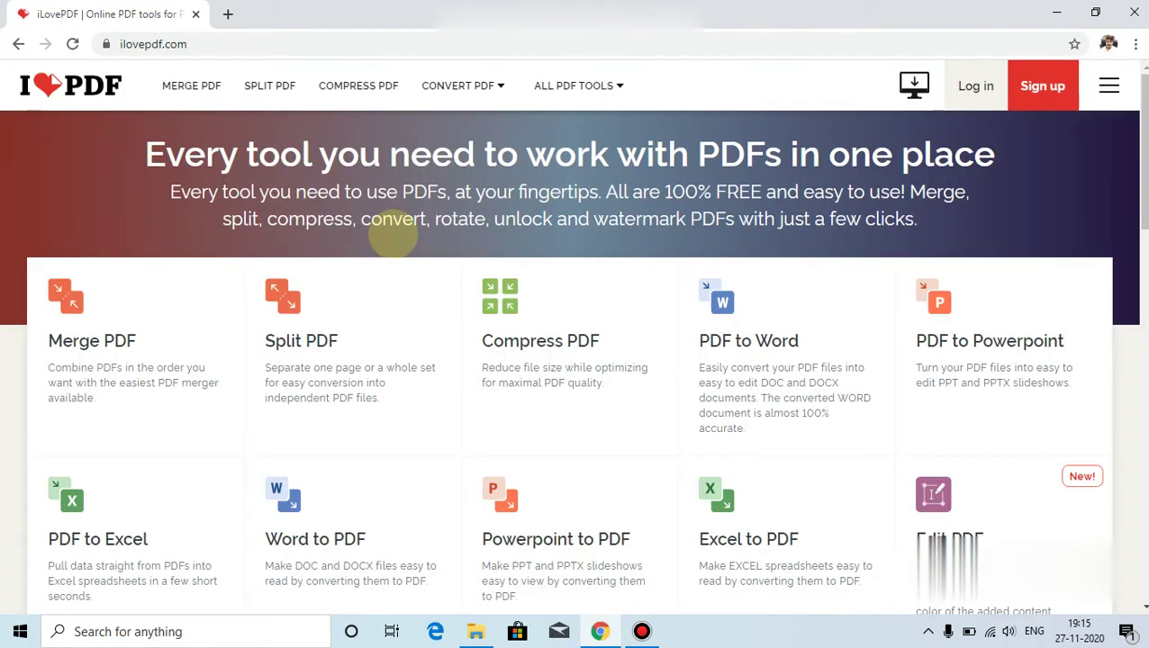
Step: Highlight the iLovePDF page heading, then scroll the tools grid down and back up
drag(146, 153, 791, 158)
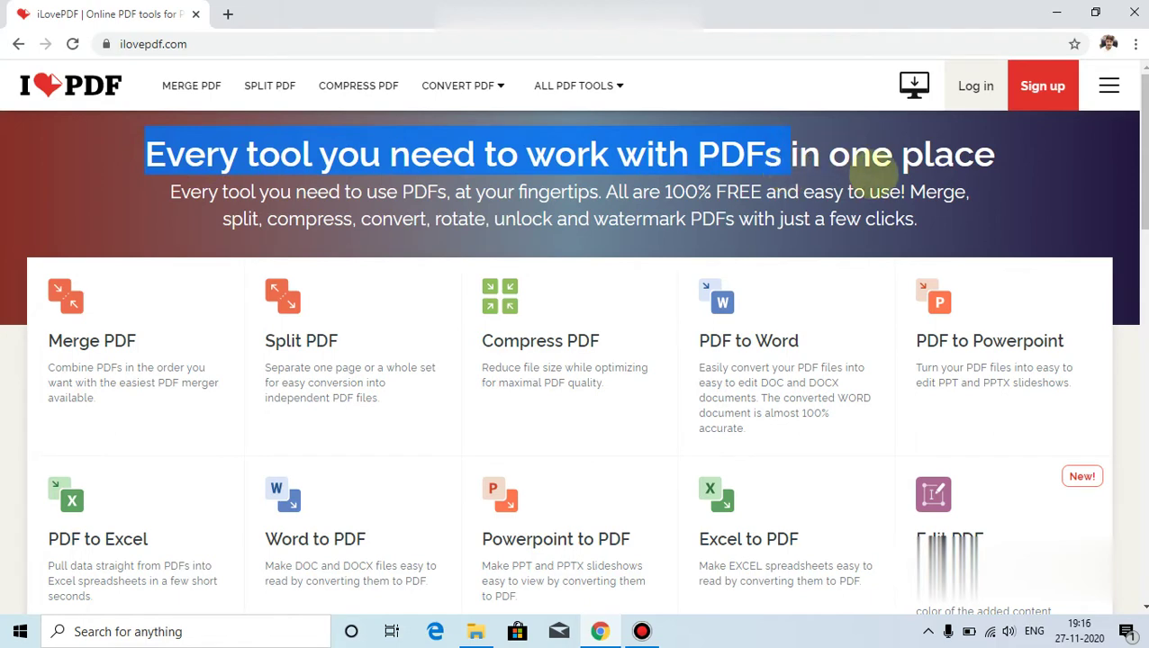
drag(790, 158, 1036, 196)
click(1038, 198)
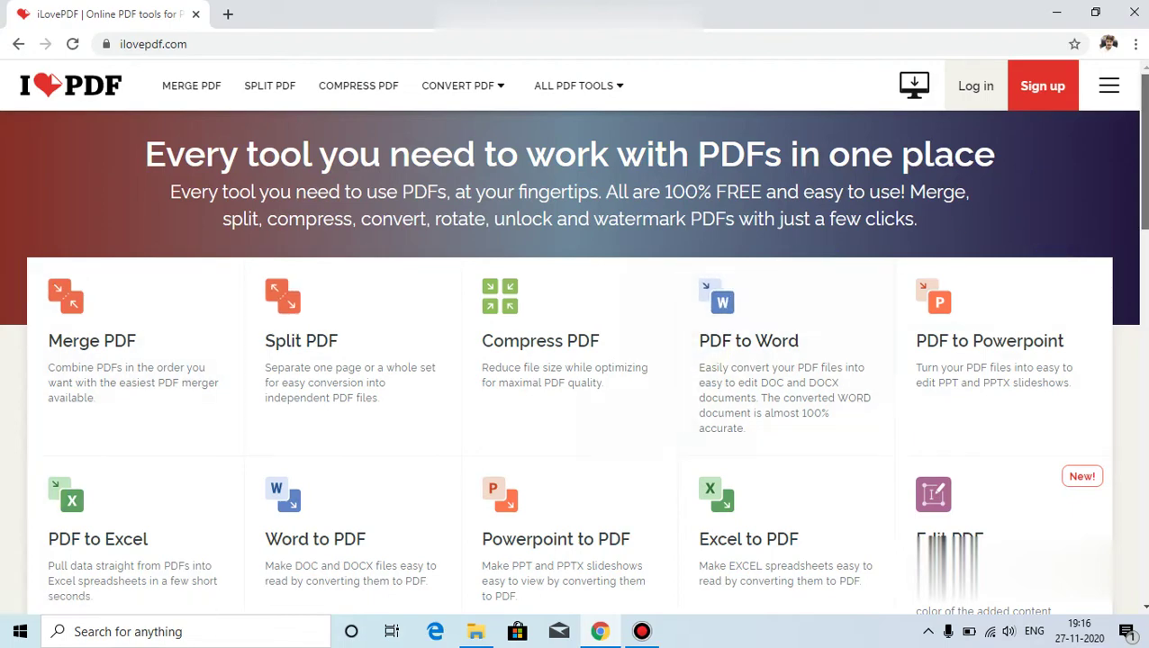
scroll(576, 360, down, 10)
scroll(576, 360, up, 10)
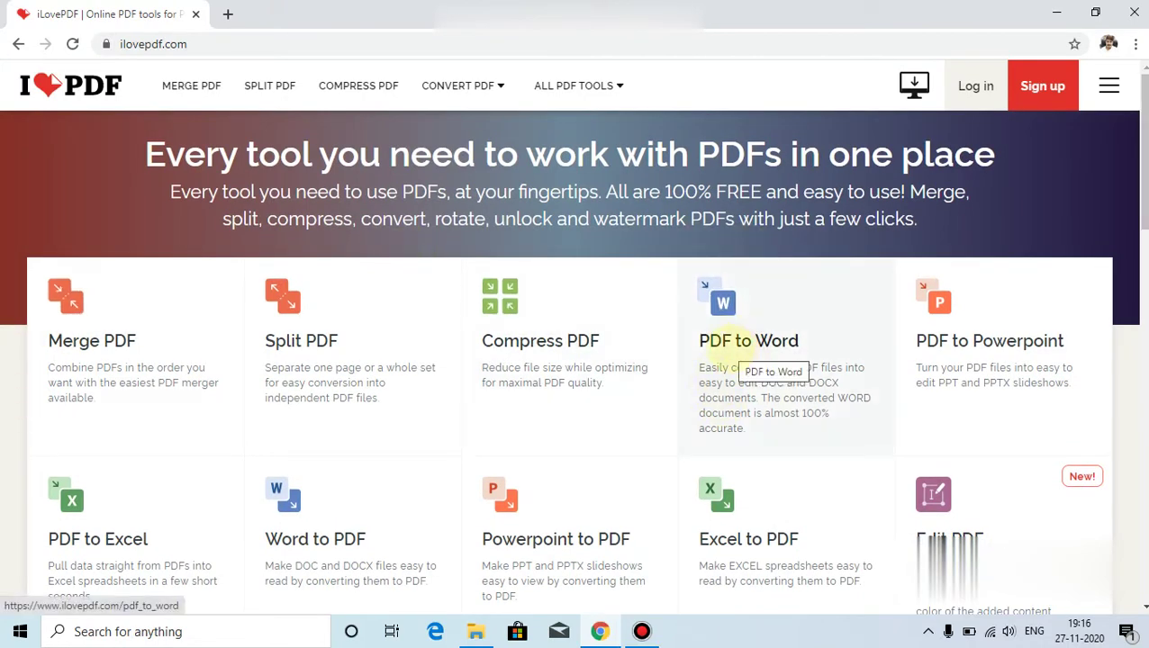
click(1056, 13)
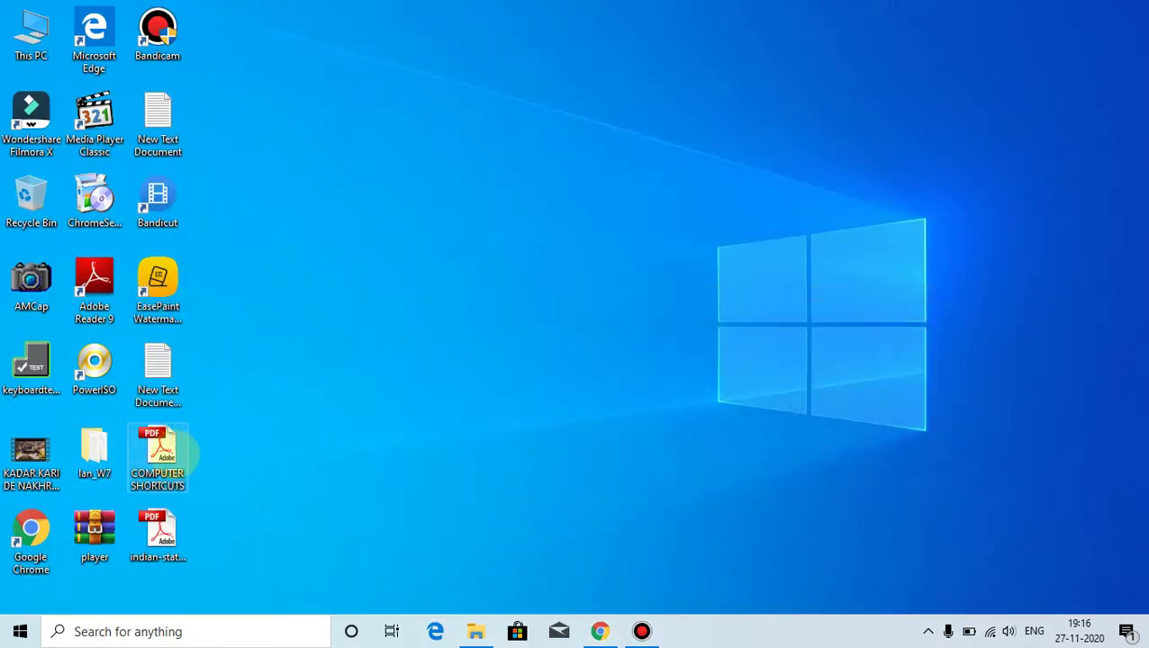
double_click(171, 455)
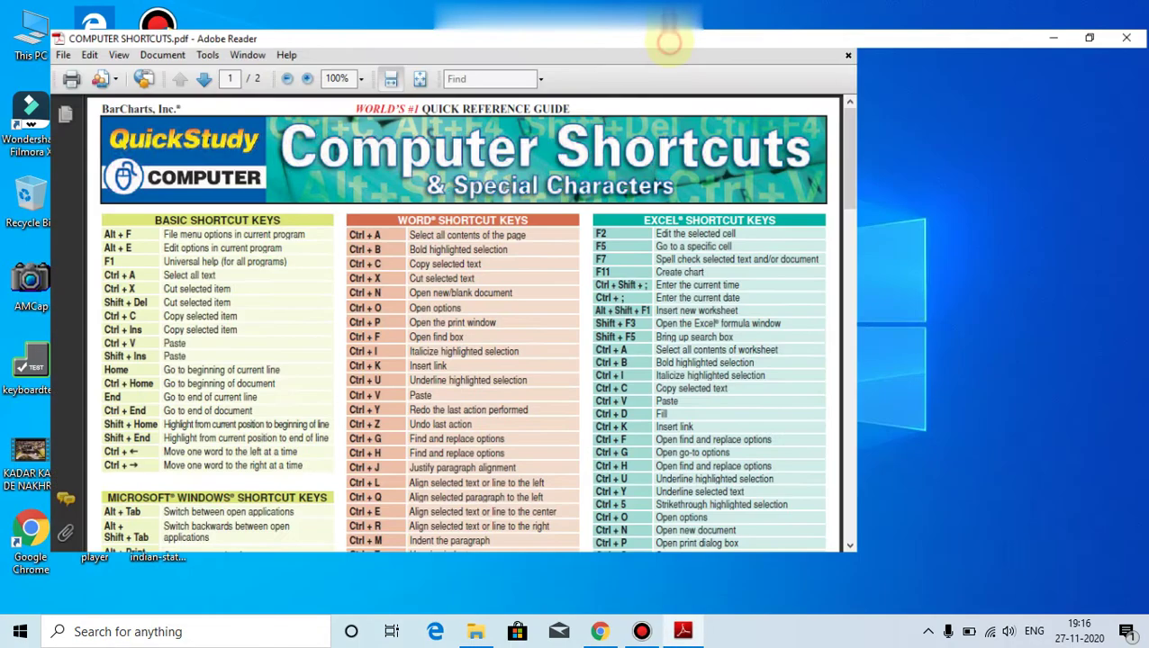
double_click(671, 40)
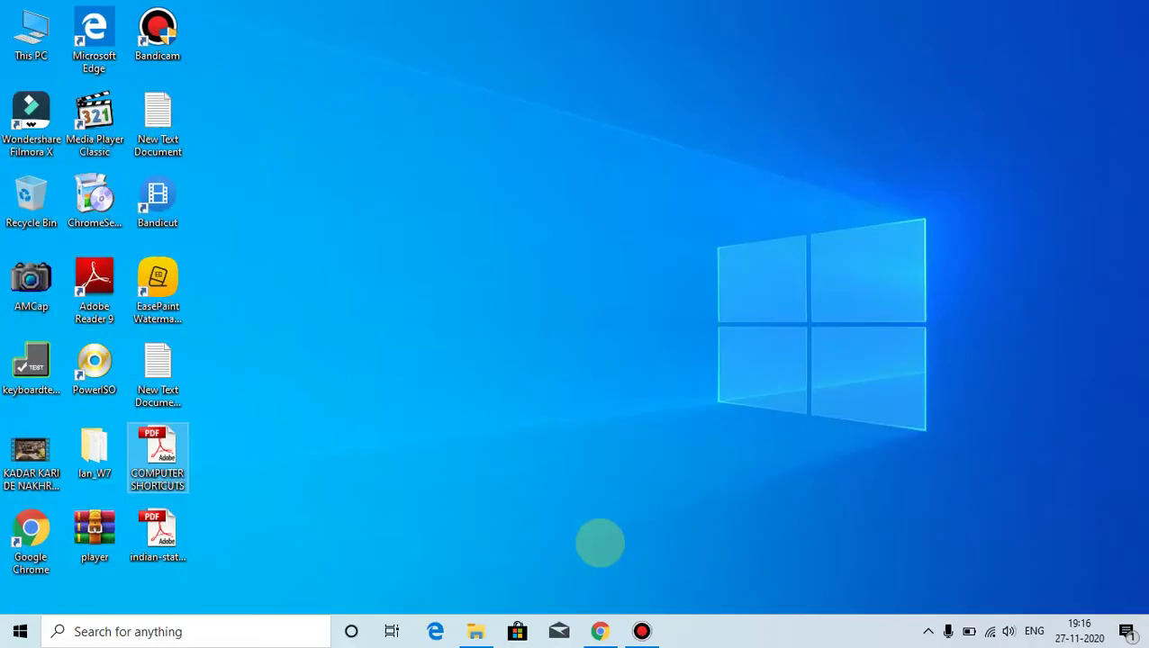
click(599, 631)
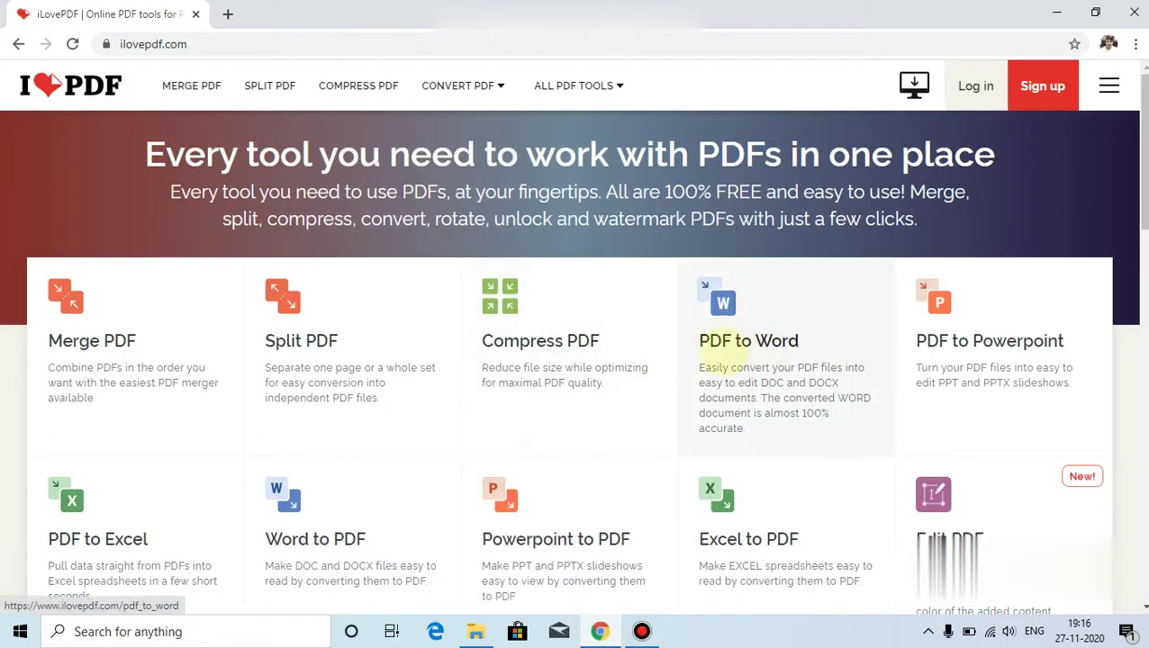
Step: Upload COMPUTER SHORTCUTS.pdf from the Desktop into the PDF to Word tool
click(748, 342)
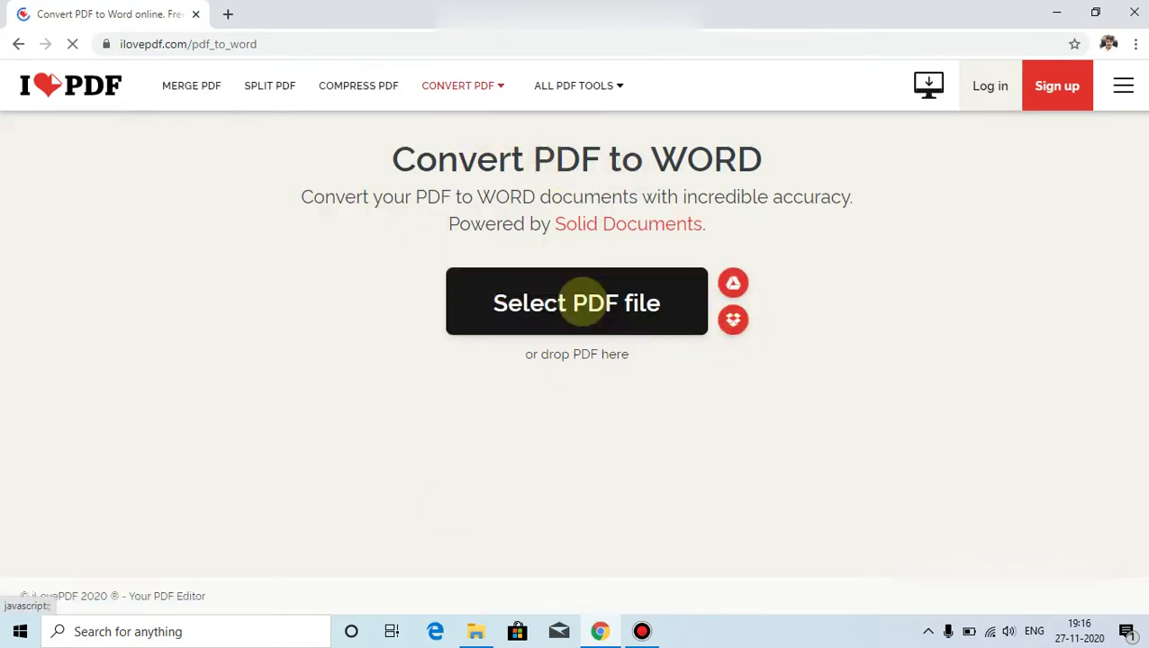
click(594, 303)
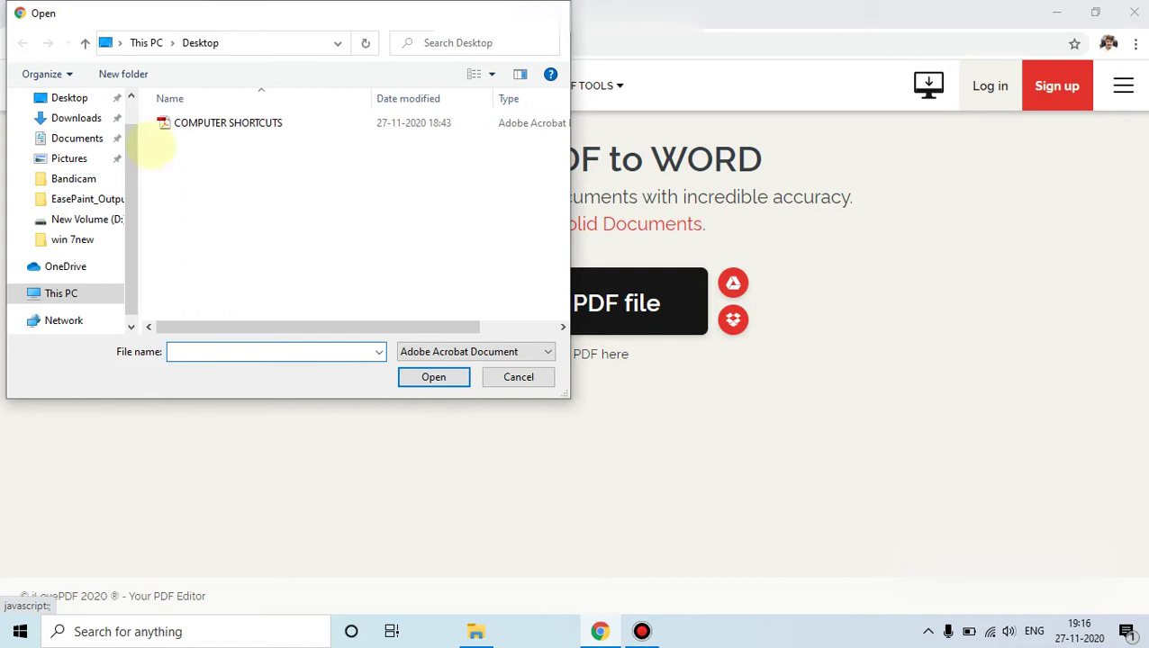
click(68, 98)
click(68, 98)
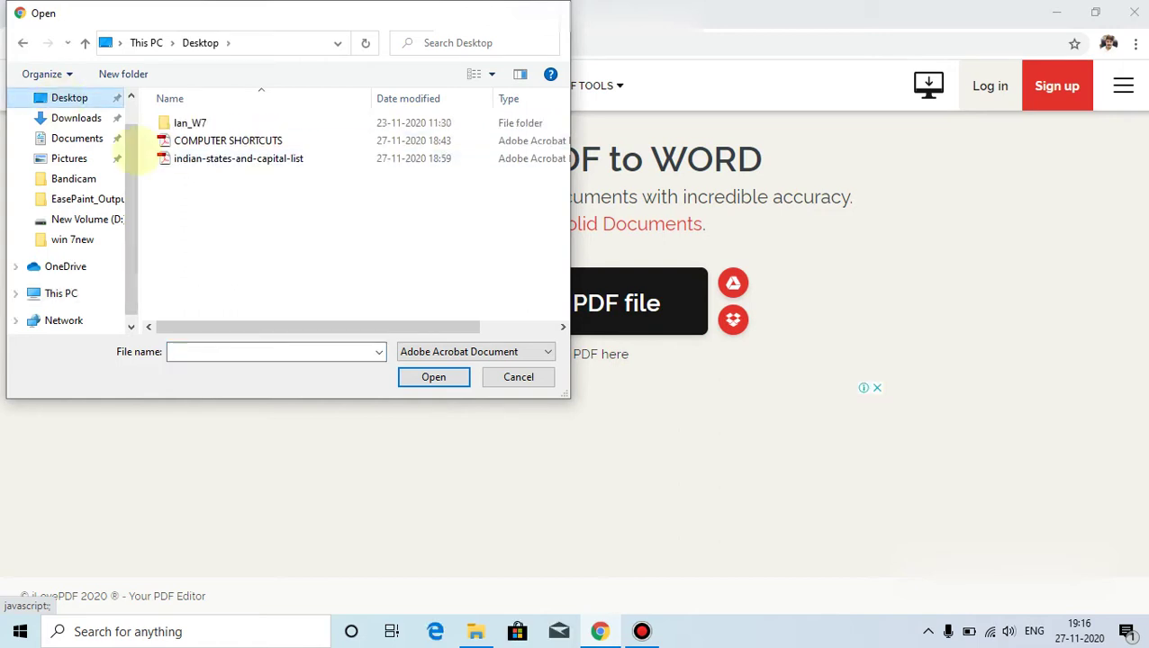
click(225, 140)
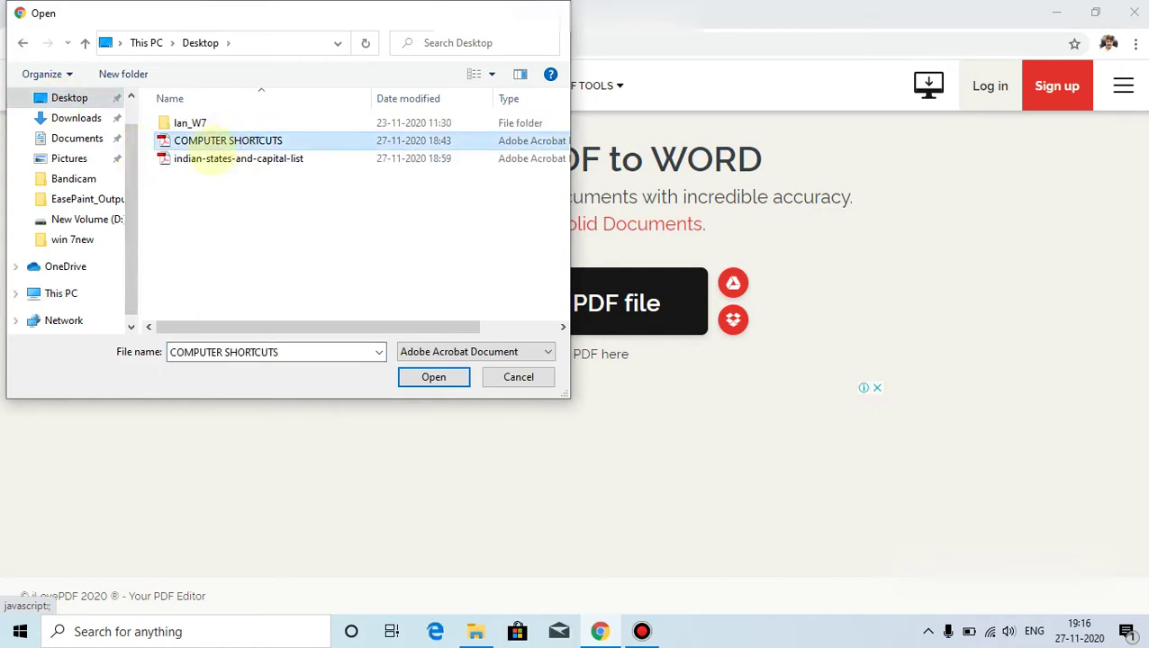
click(433, 376)
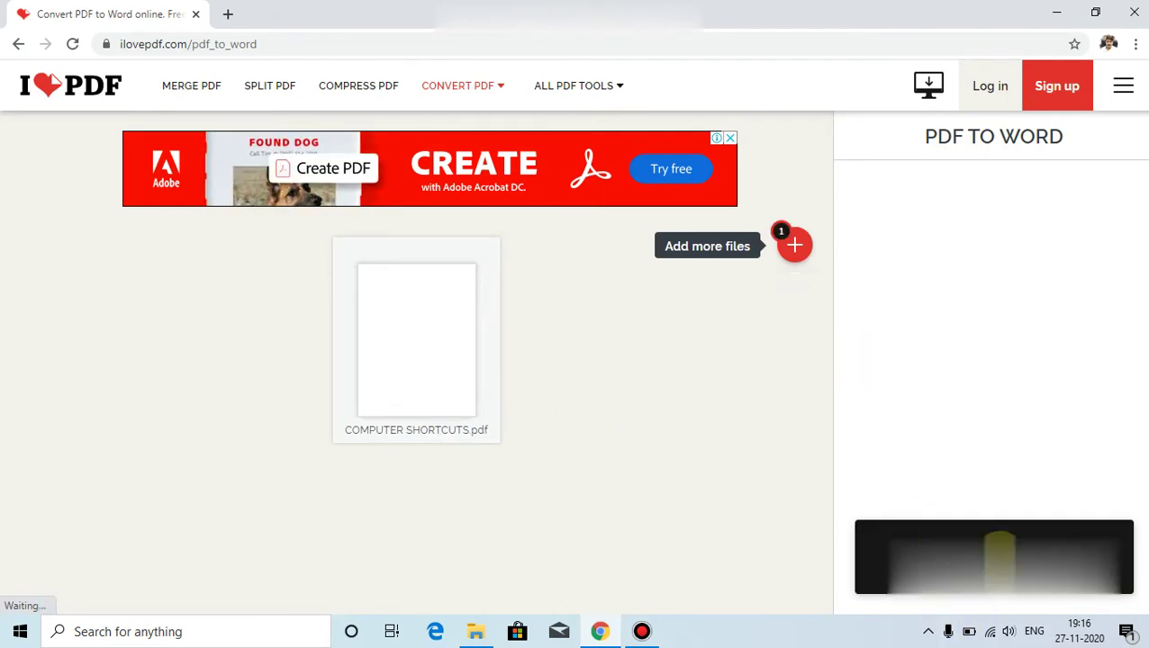
Step: Convert COMPUTER SHORTCUTS to Word, download the .docx and open it from the download shelf
click(999, 547)
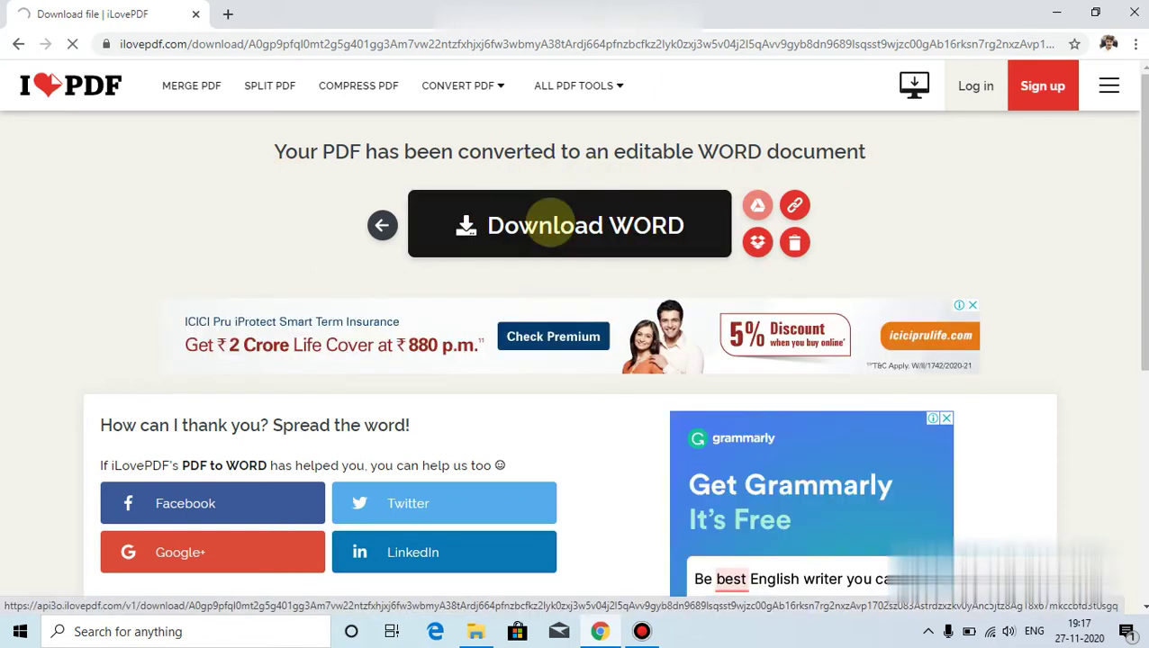
click(556, 223)
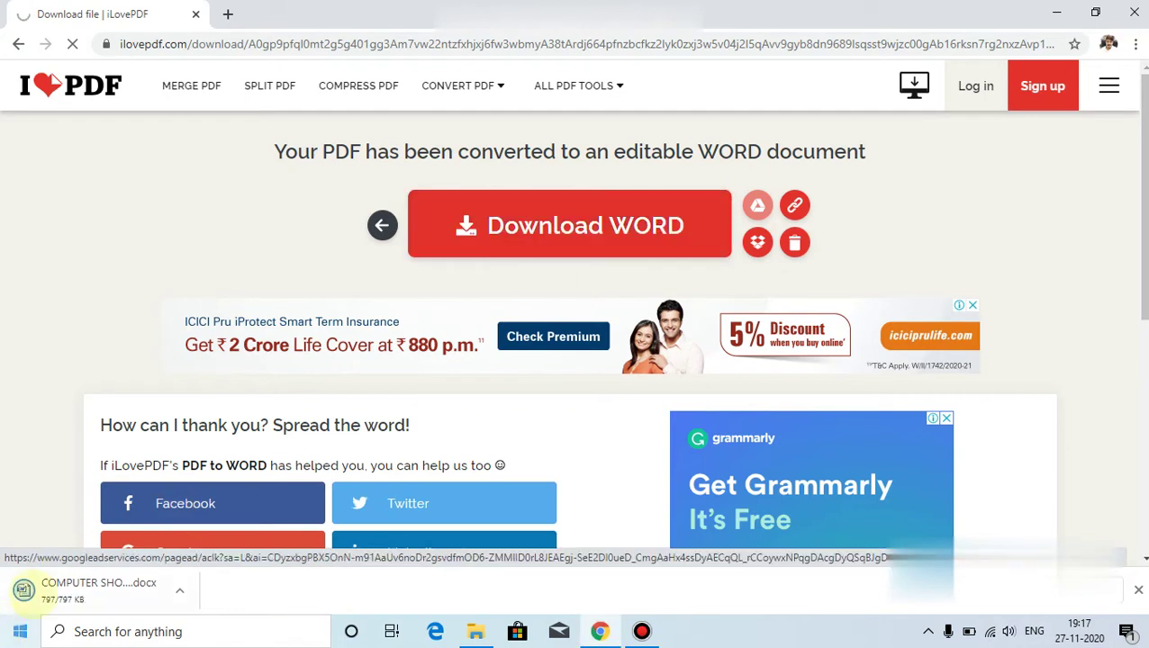
click(107, 597)
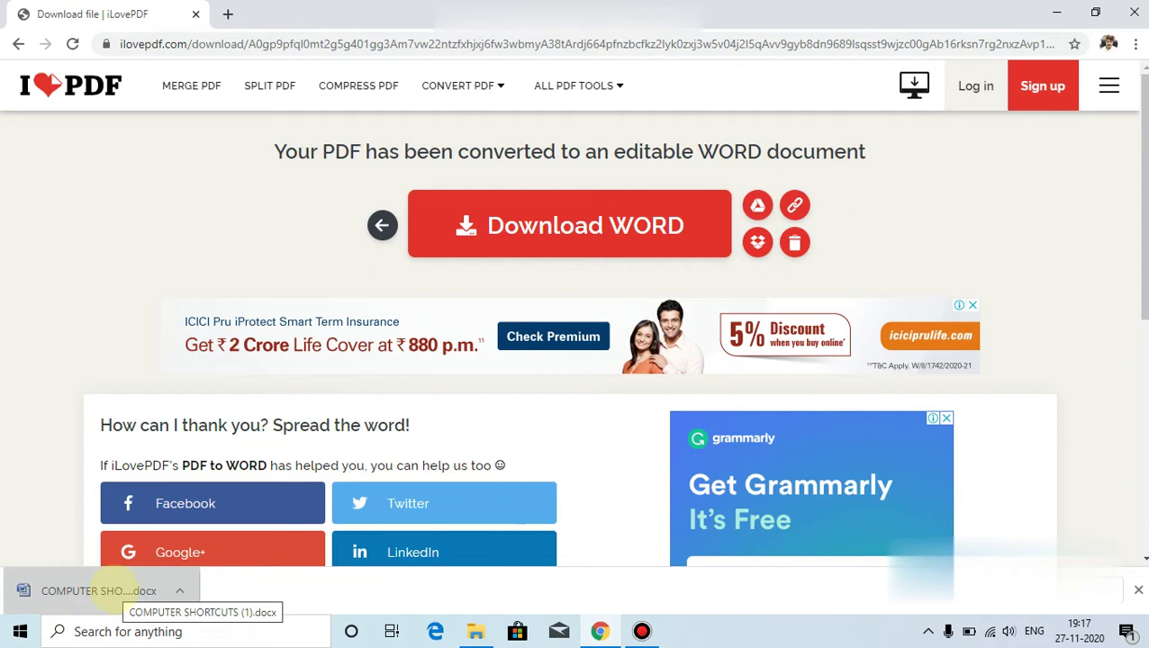
click(116, 585)
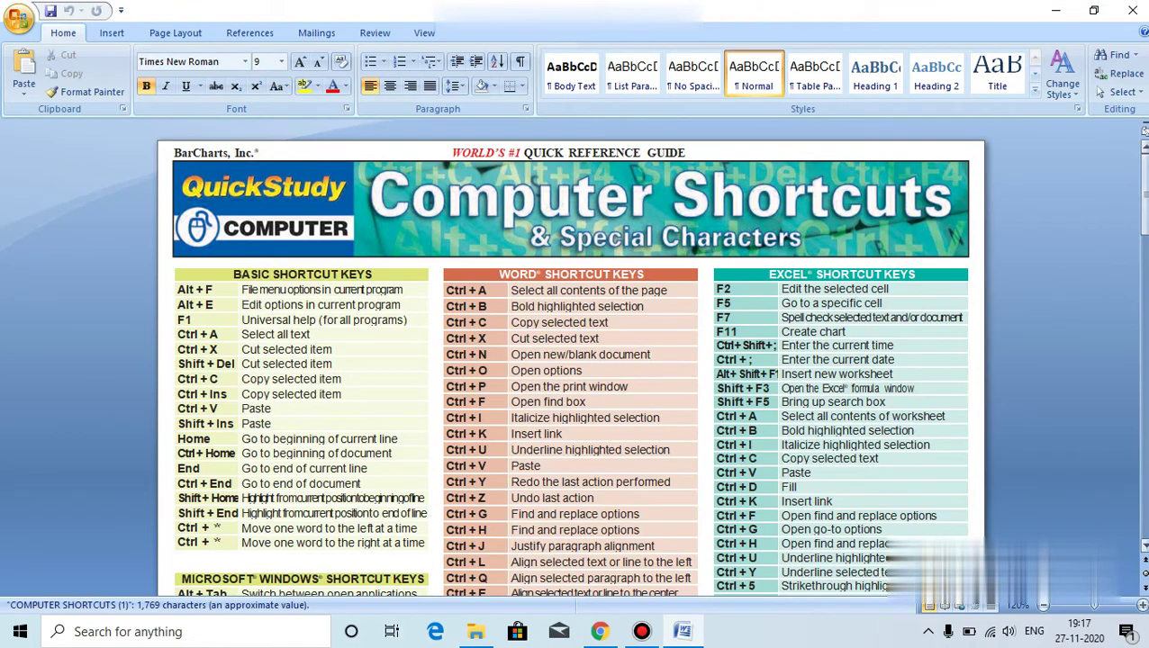
Step: Delete the 'Select all text' description beside Ctrl + A to test editing
mouse_move(1142, 200)
mouse_down()
mouse_move(1140, 365)
mouse_move(1142, 171)
mouse_up()
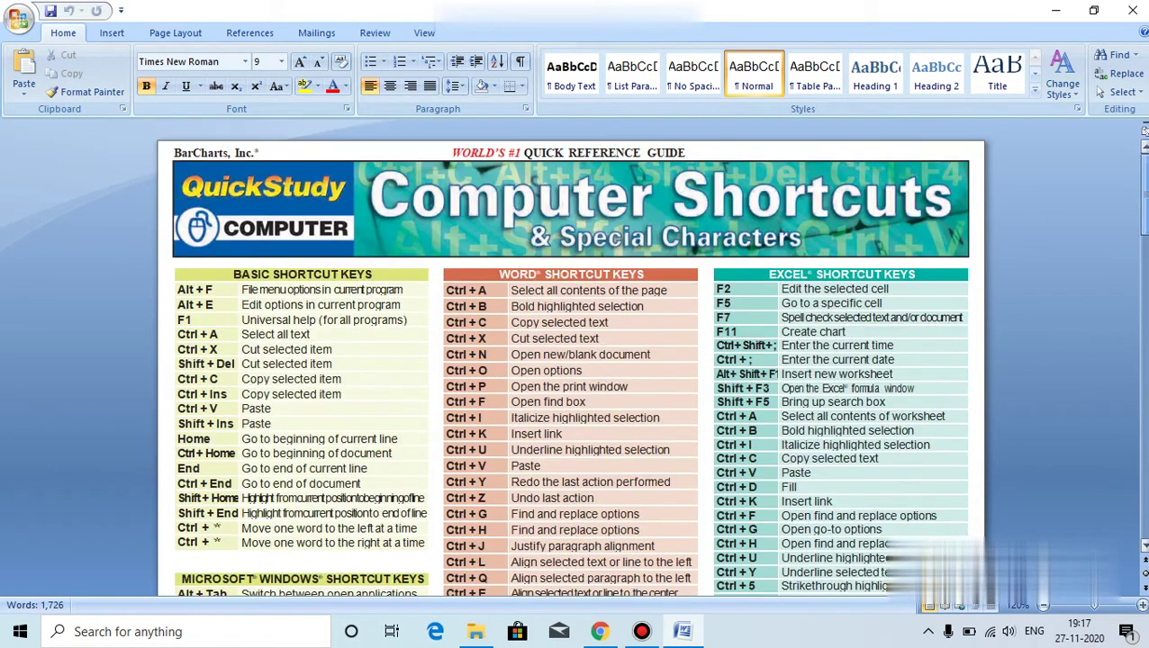
click(334, 338)
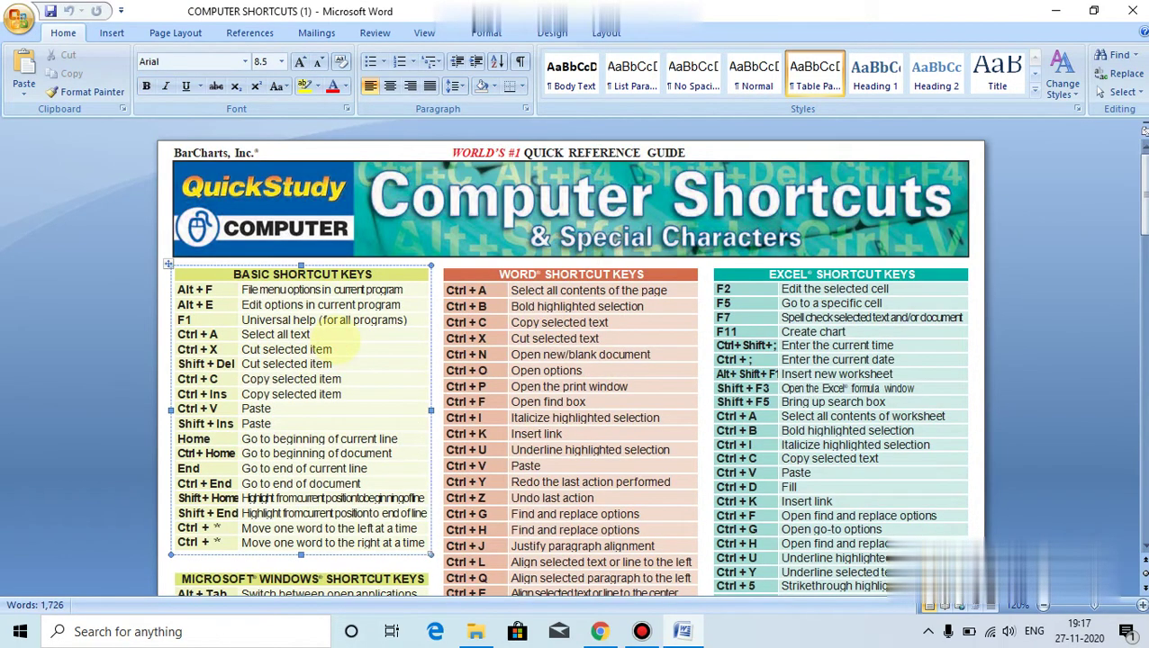
key(BackSpace)
key(BackSpace)
key(BackSpace)
key(BackSpace)
key(BackSpace)
key(BackSpace)
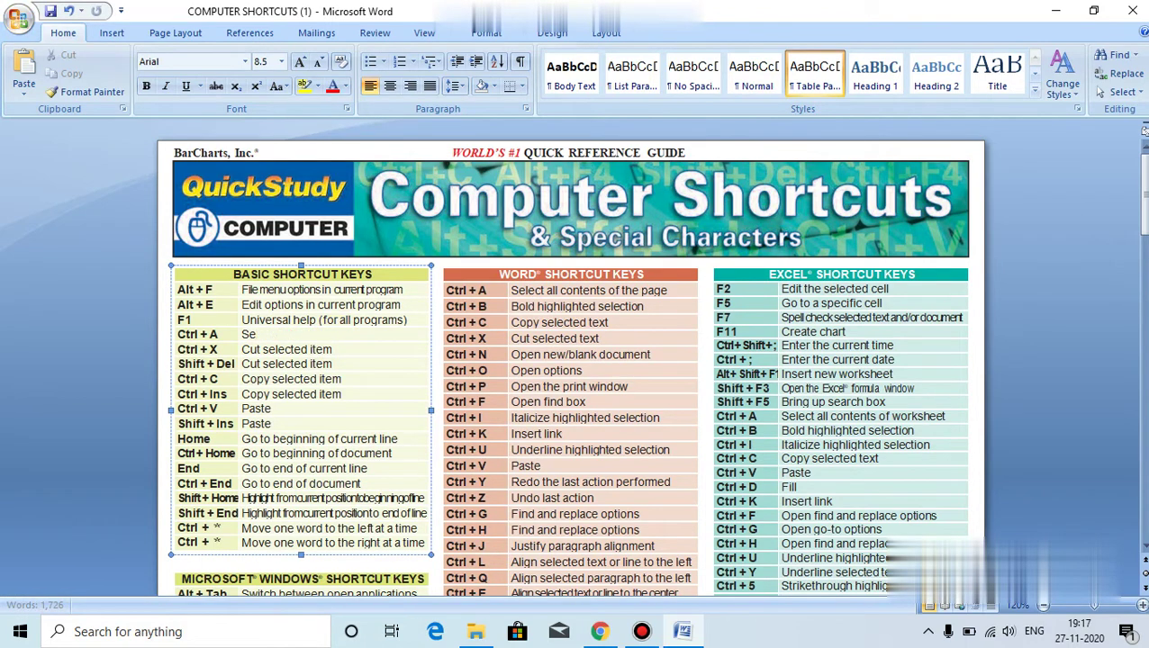
key(BackSpace)
key(BackSpace)
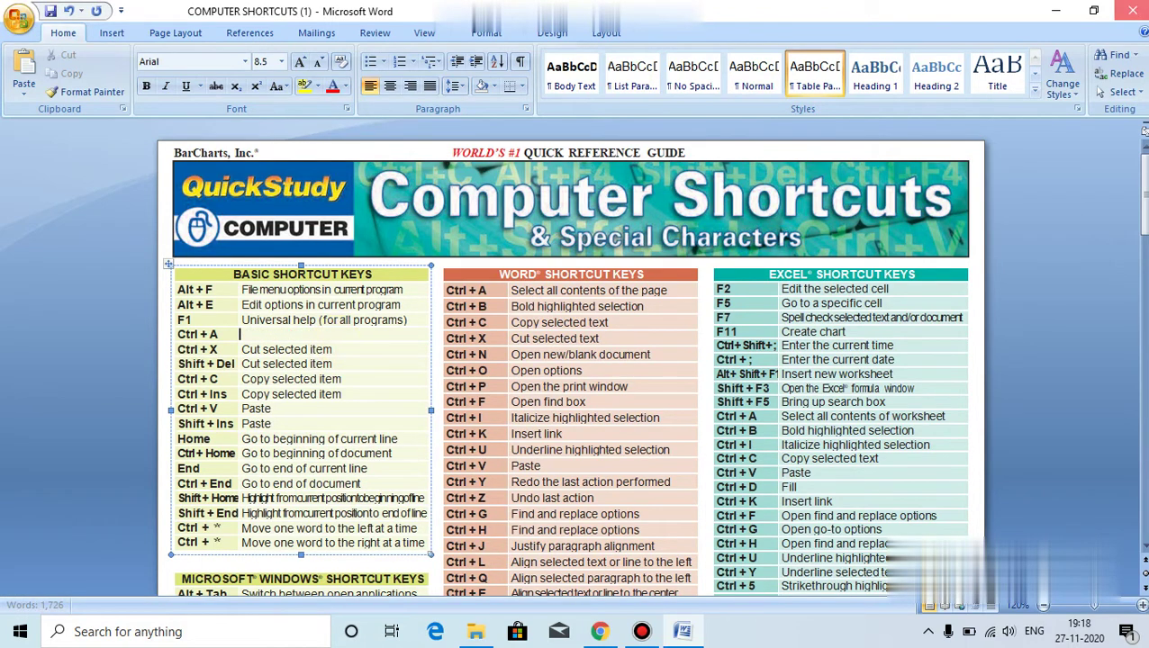
Step: Close Word without saving the changes
click(1132, 11)
key(Tab)
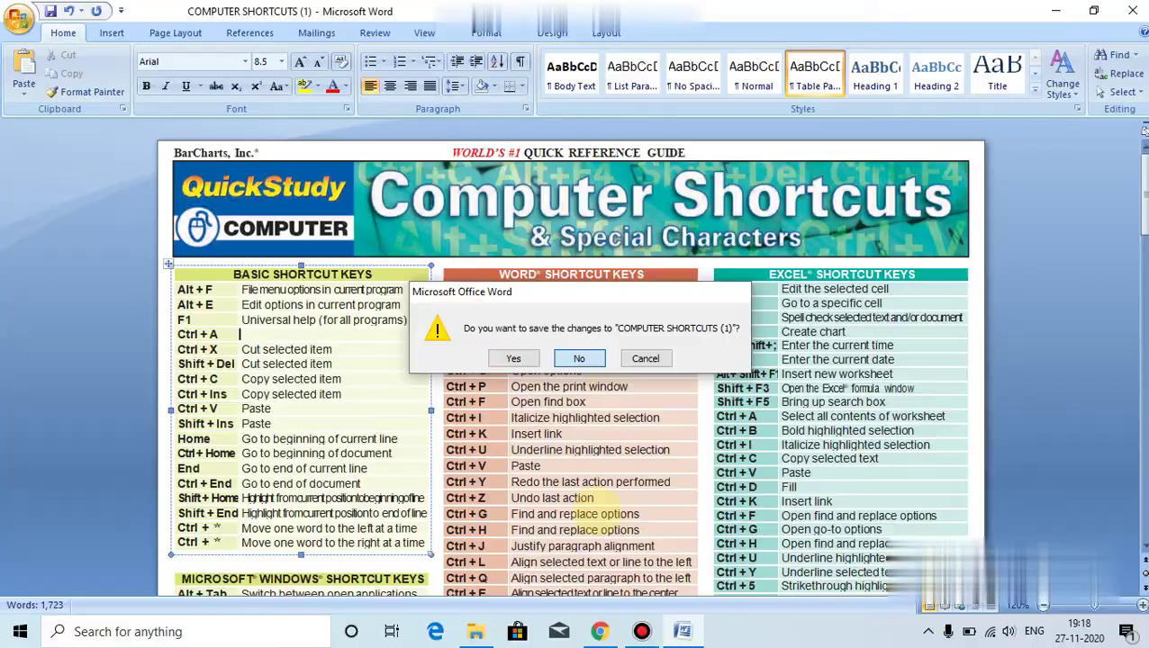
key(Return)
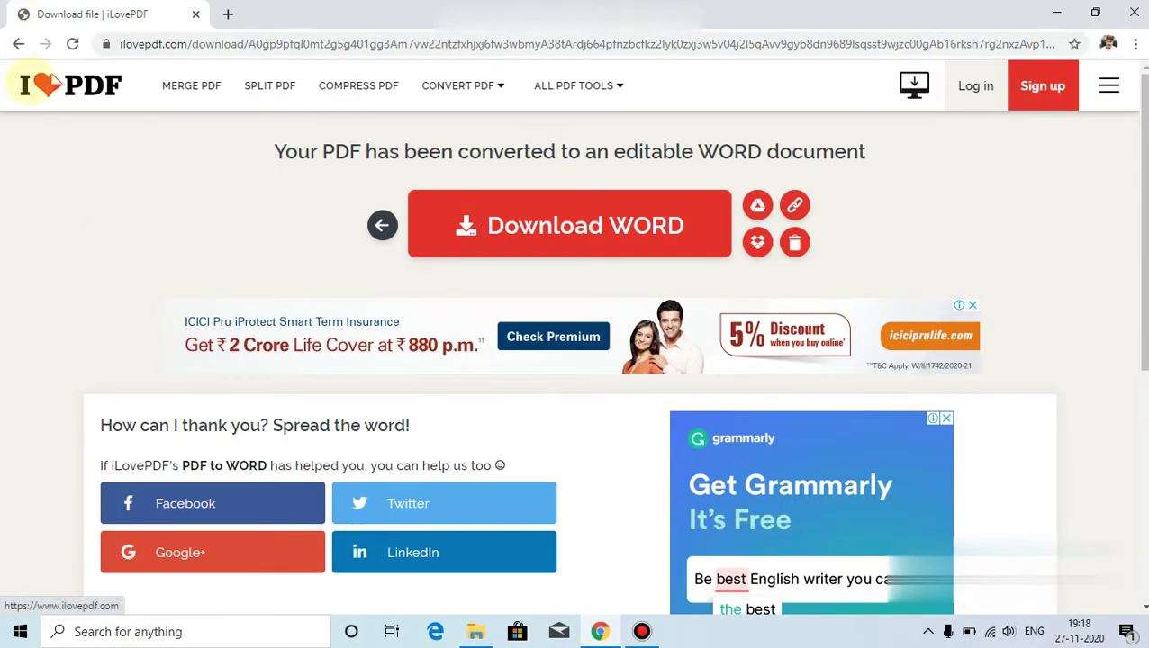
Step: Return to the iLovePDF home page via the logo and browse the tools grid
click(52, 83)
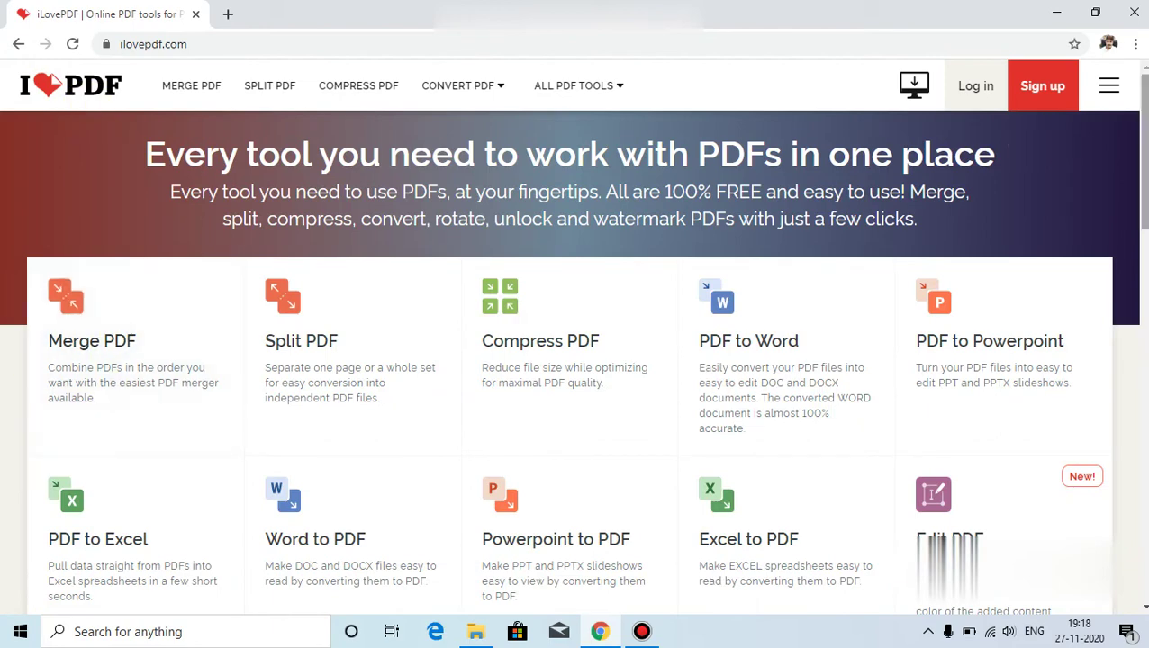
scroll(226, 239, down, 1)
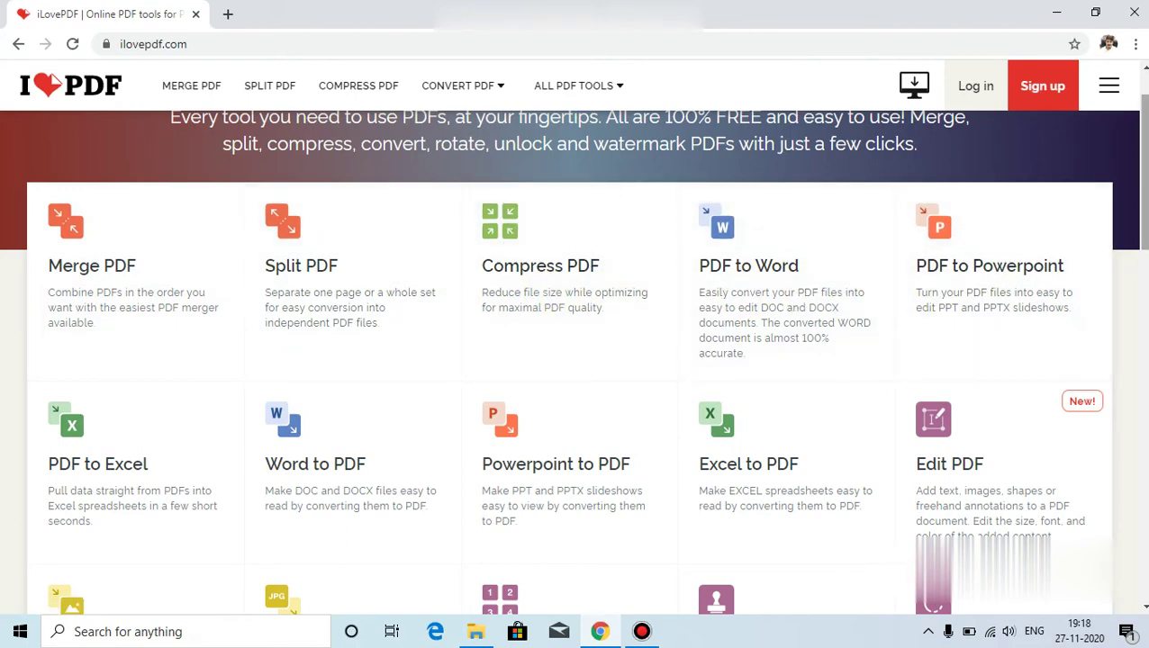
scroll(575, 360, down, 2)
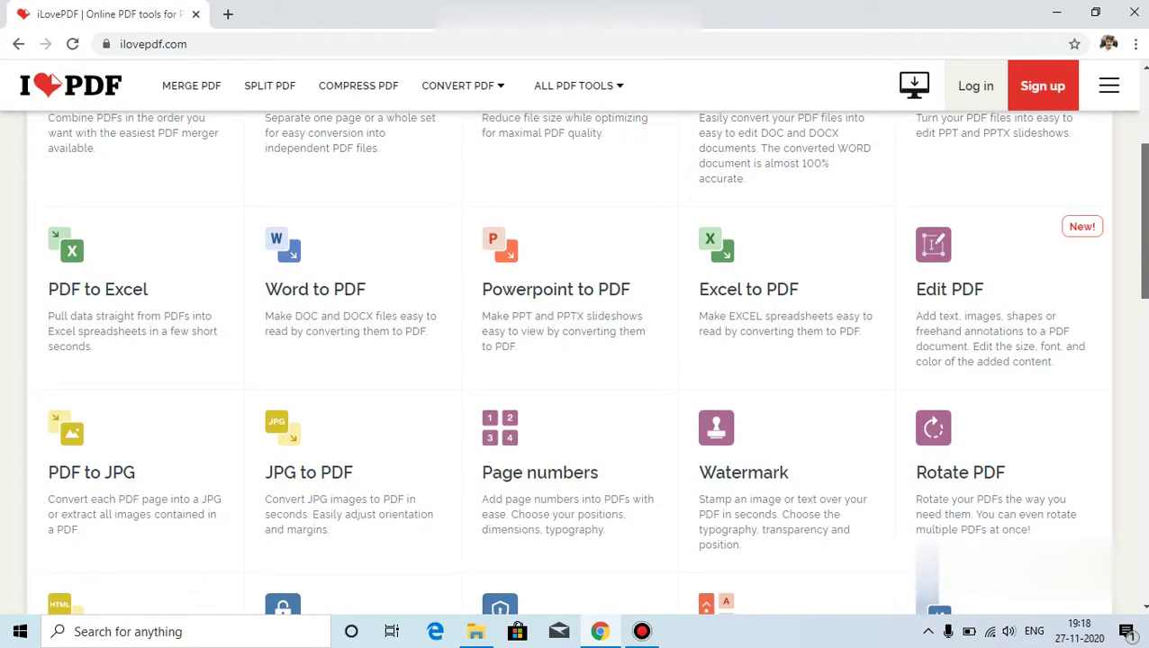
scroll(574, 360, down, 3)
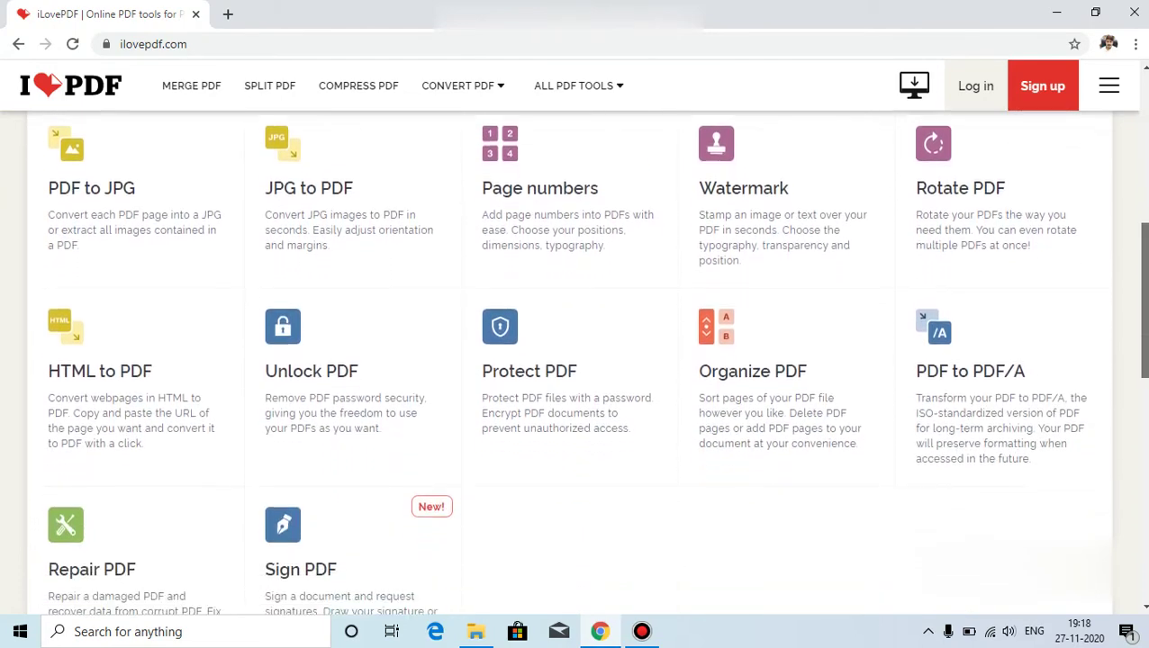
scroll(575, 360, down, 3)
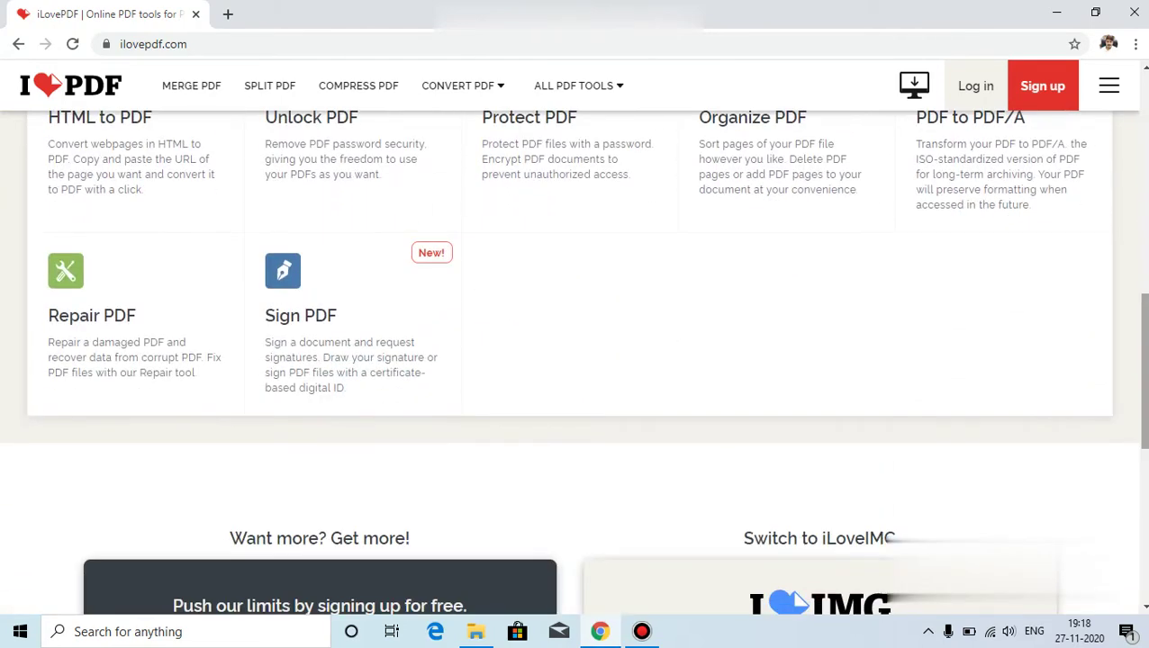
scroll(575, 361, up, 10)
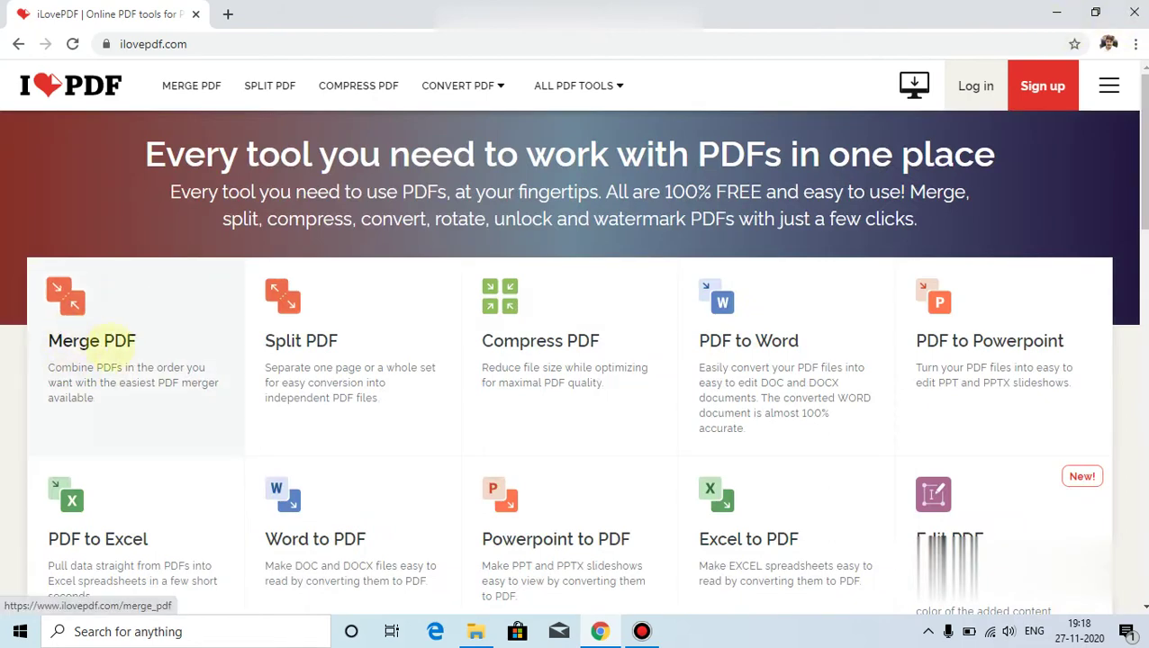
Step: Close the COMPUTER SHORTCUTS PDF and open indian-states-and-capital-list.pdf in Adobe Reader to review it
key(super+d)
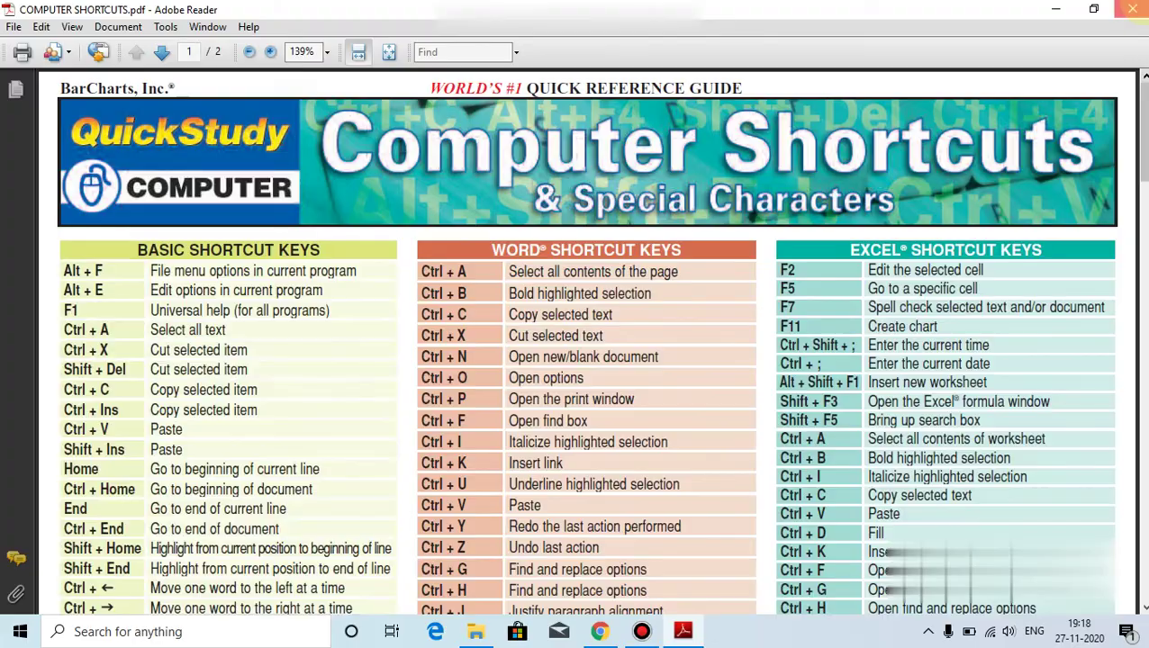
click(1132, 9)
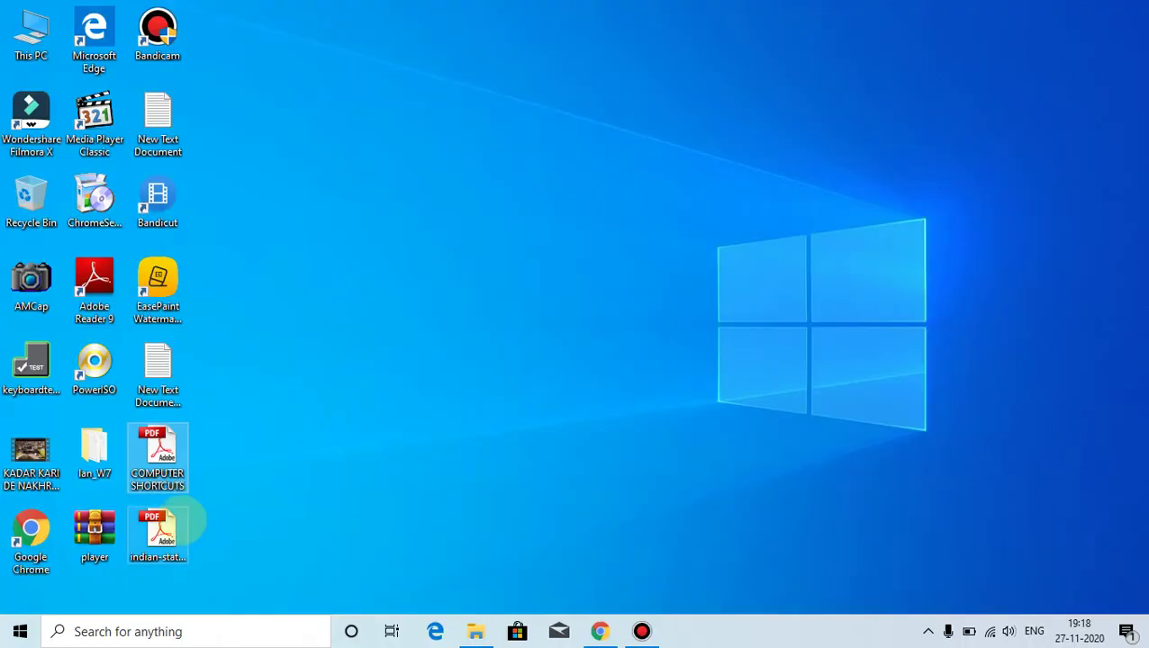
click(175, 527)
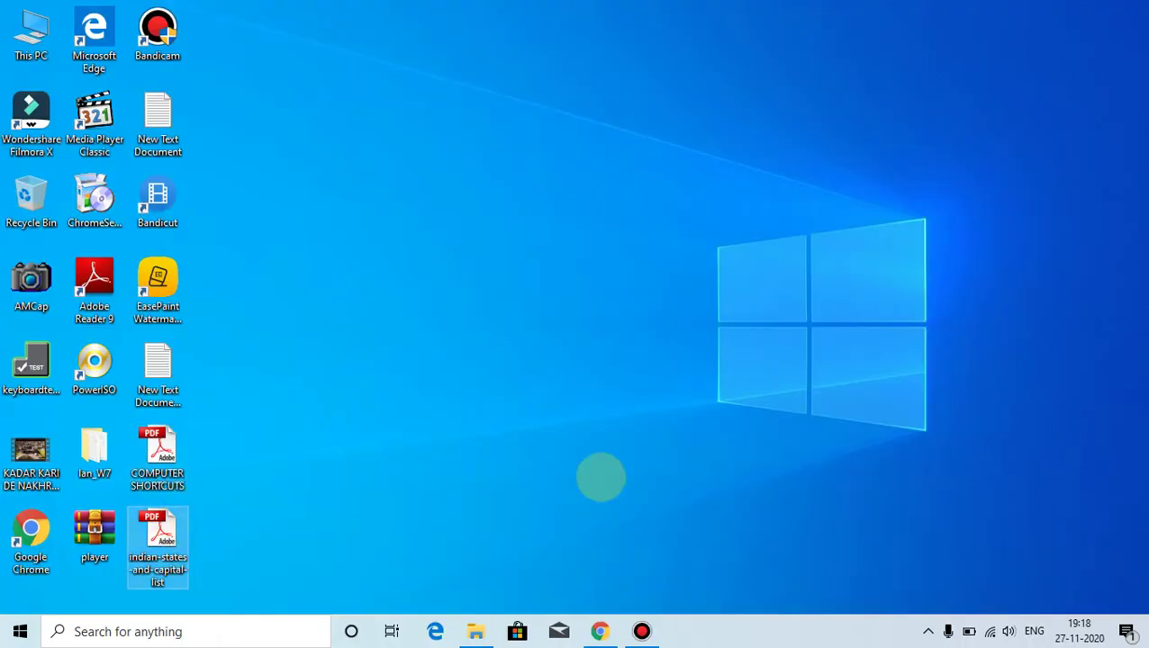
key(Return)
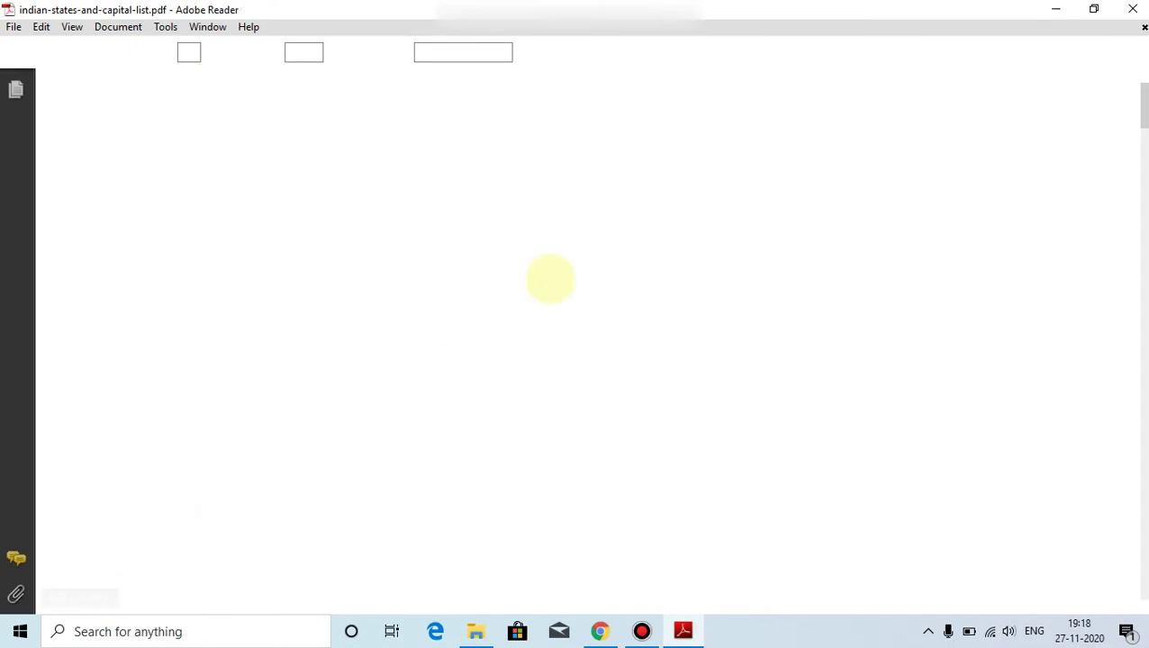
scroll(585, 343, down, 5)
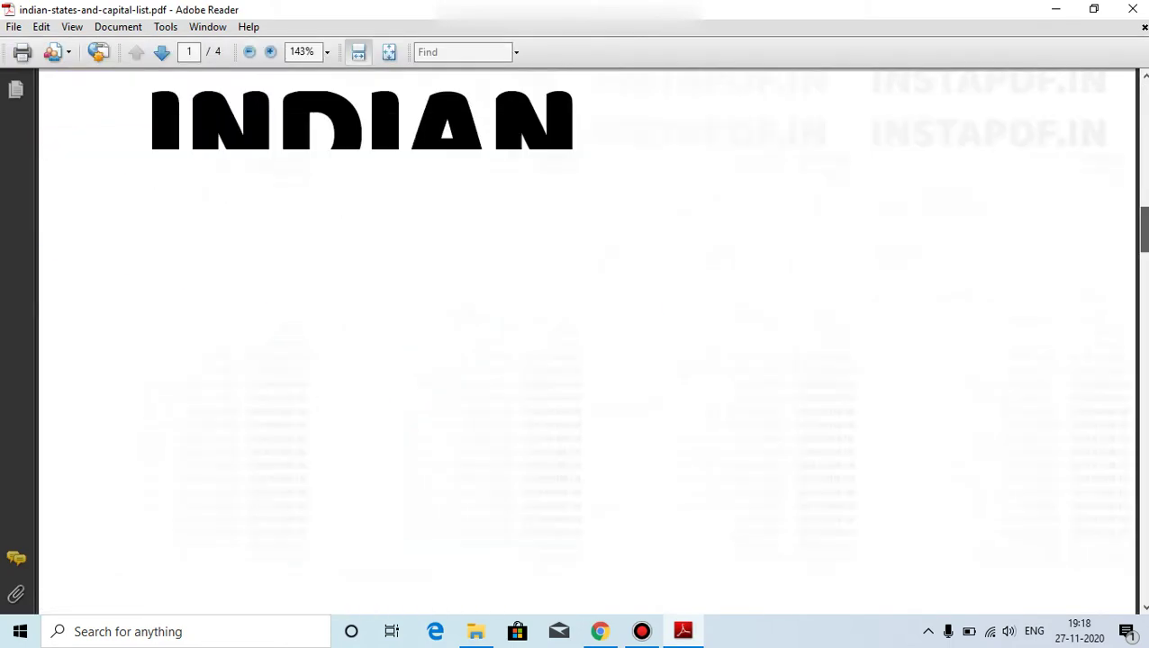
scroll(585, 342, down, 20)
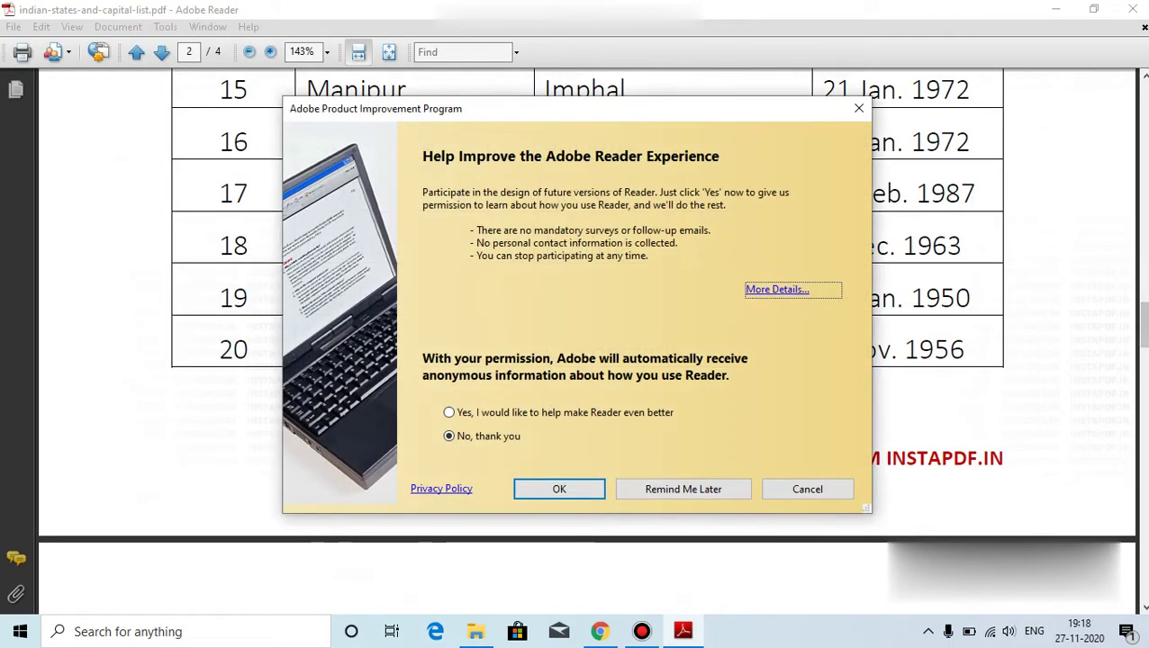
Step: Dismiss the Adobe improvement prompt, close Adobe Reader, and return to Chrome's iLovePDF page
click(835, 489)
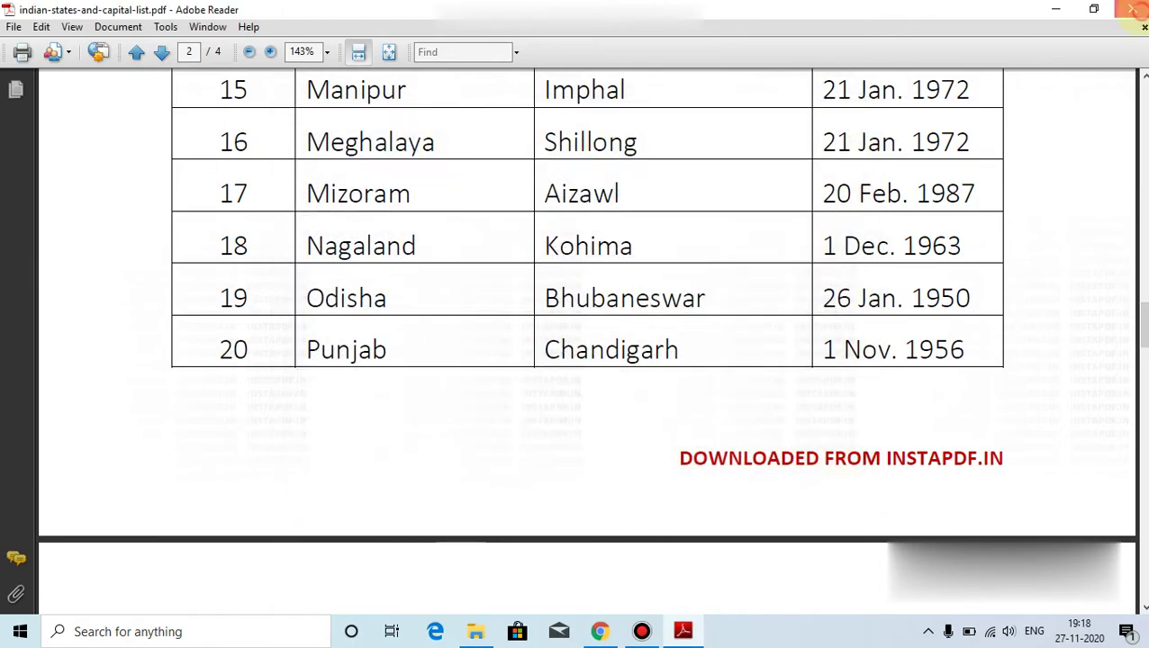
click(1132, 9)
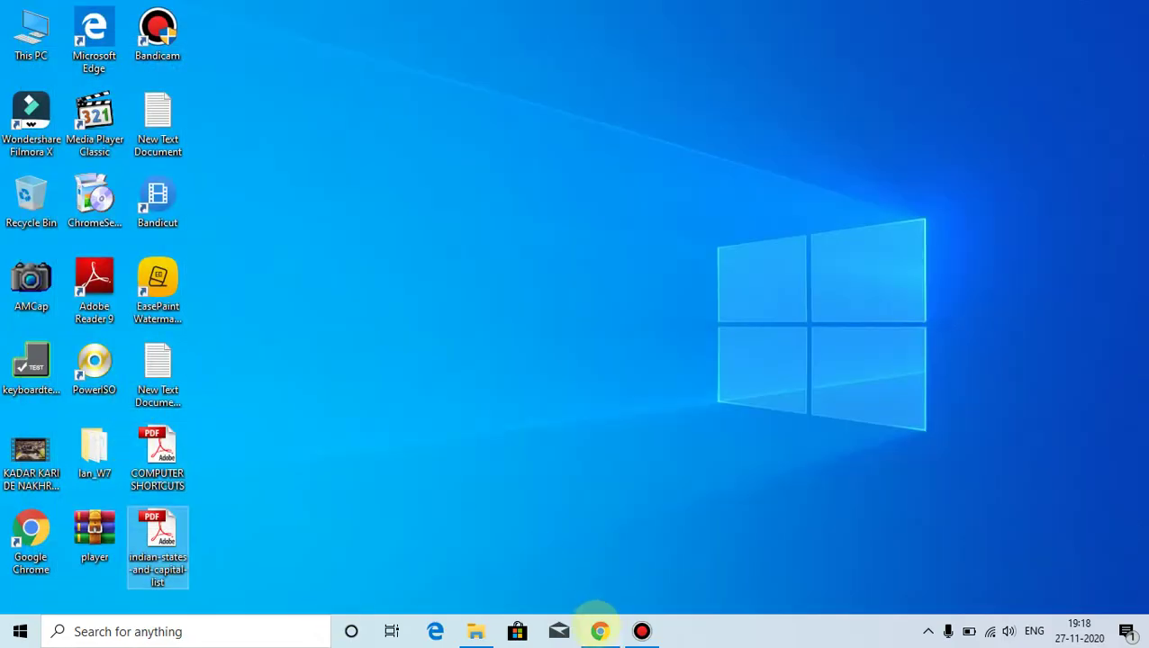
click(600, 631)
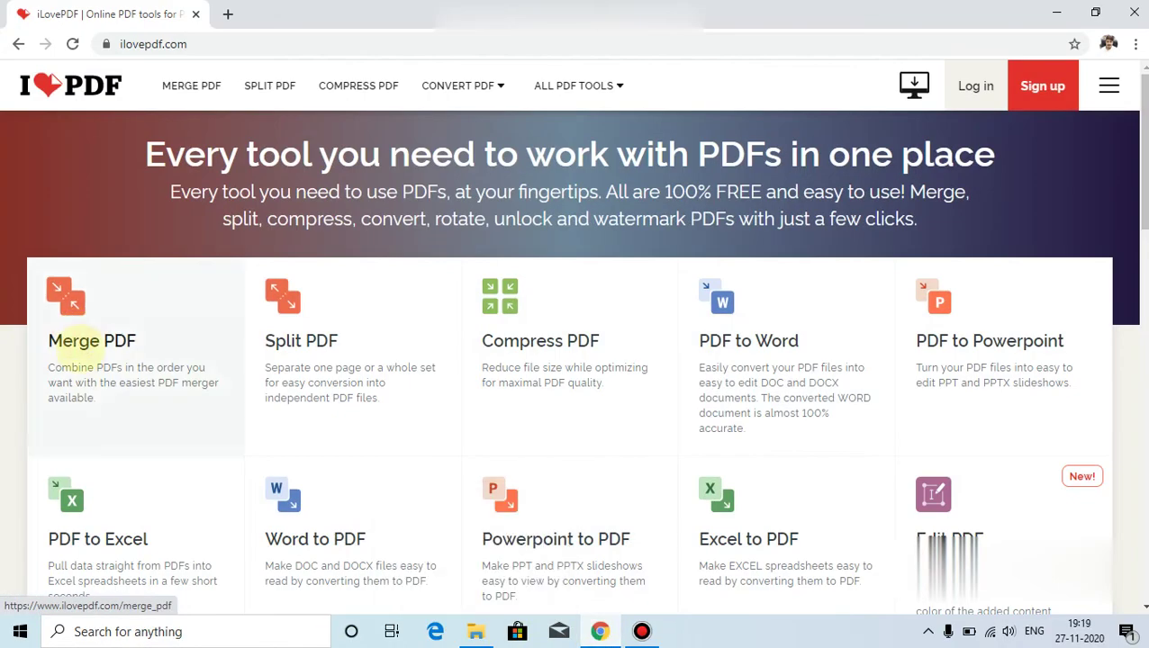
Step: Upload COMPUTER SHORTCUTS and indian-states-and-capital-list from the Desktop to Merge PDF and merge them
click(79, 324)
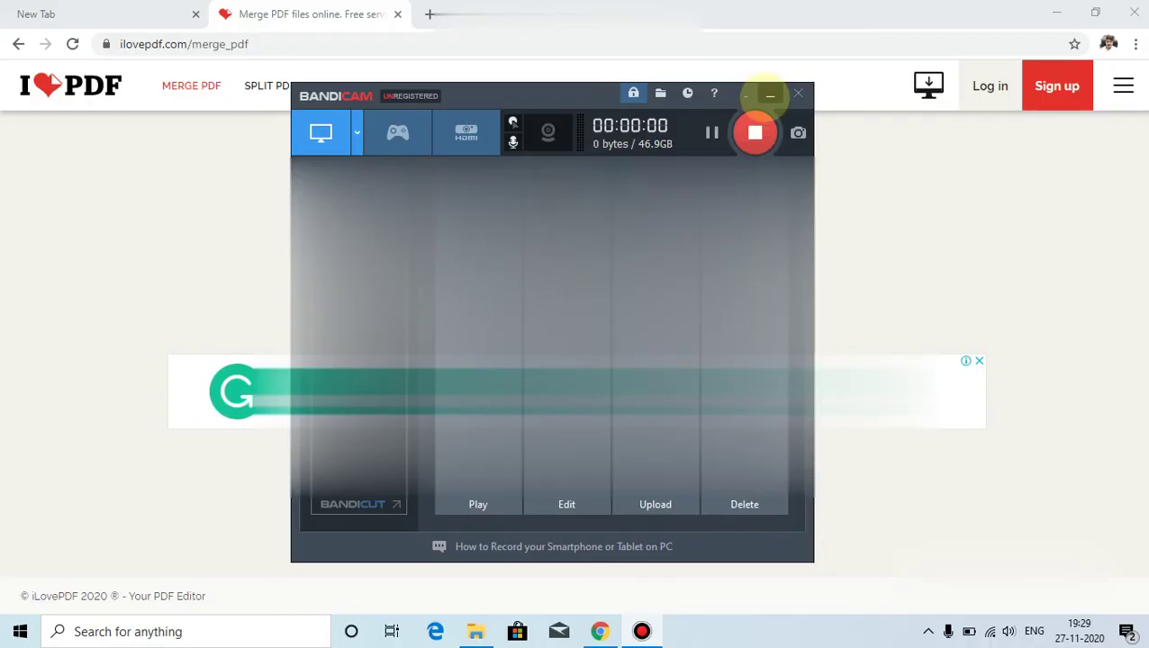
click(770, 95)
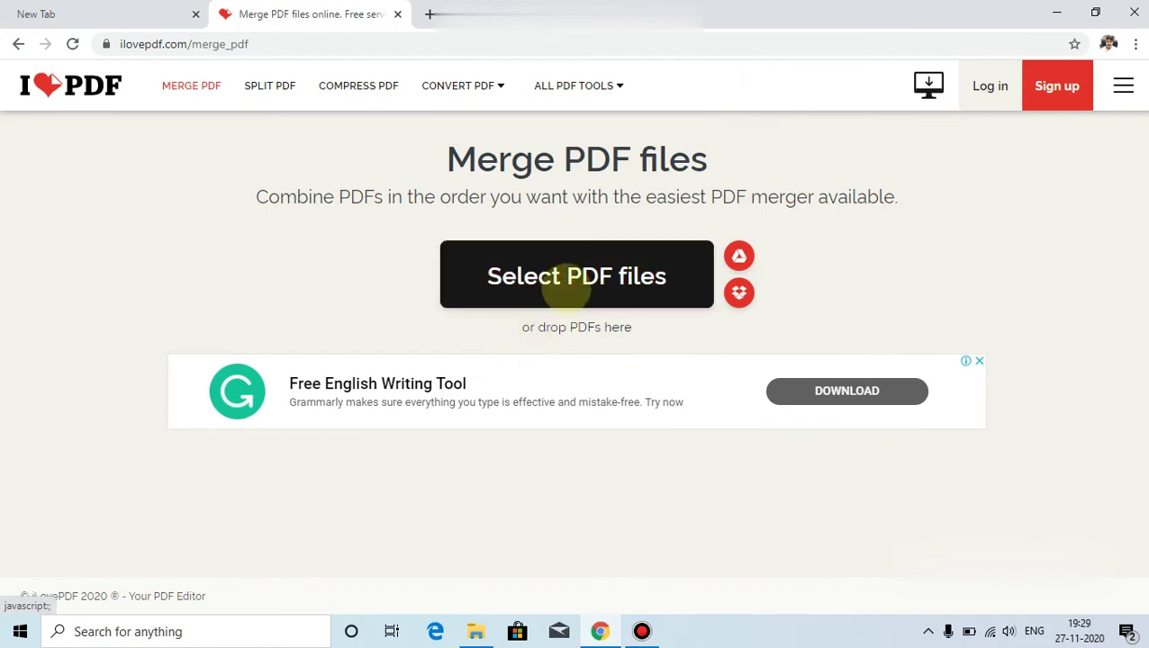
click(579, 285)
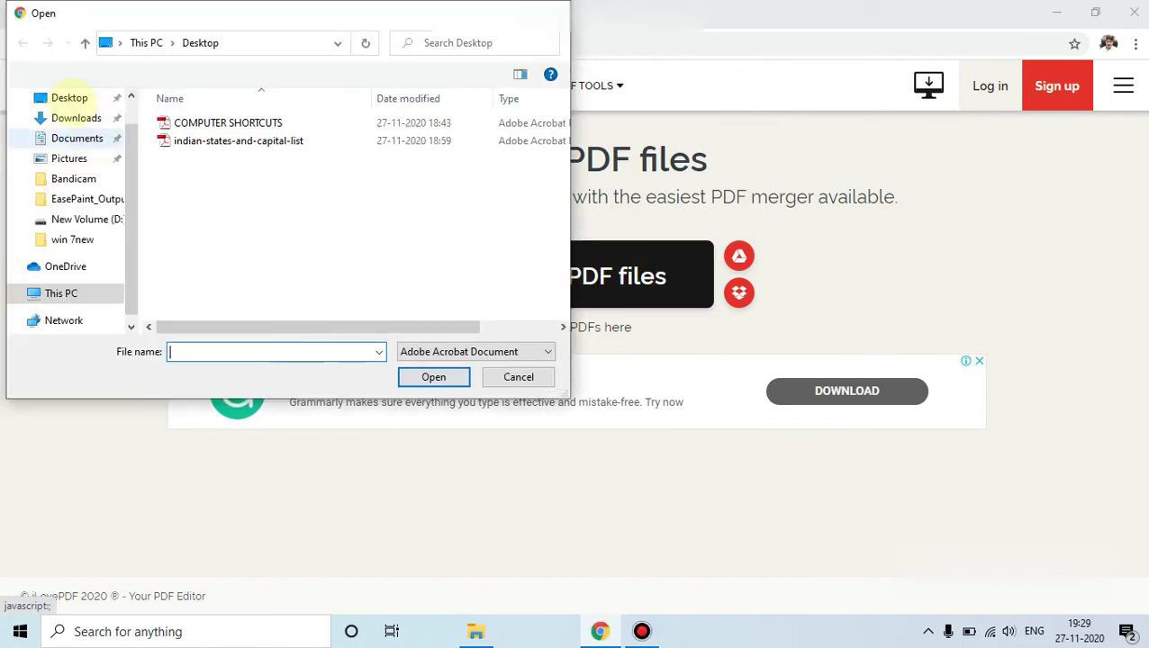
click(70, 97)
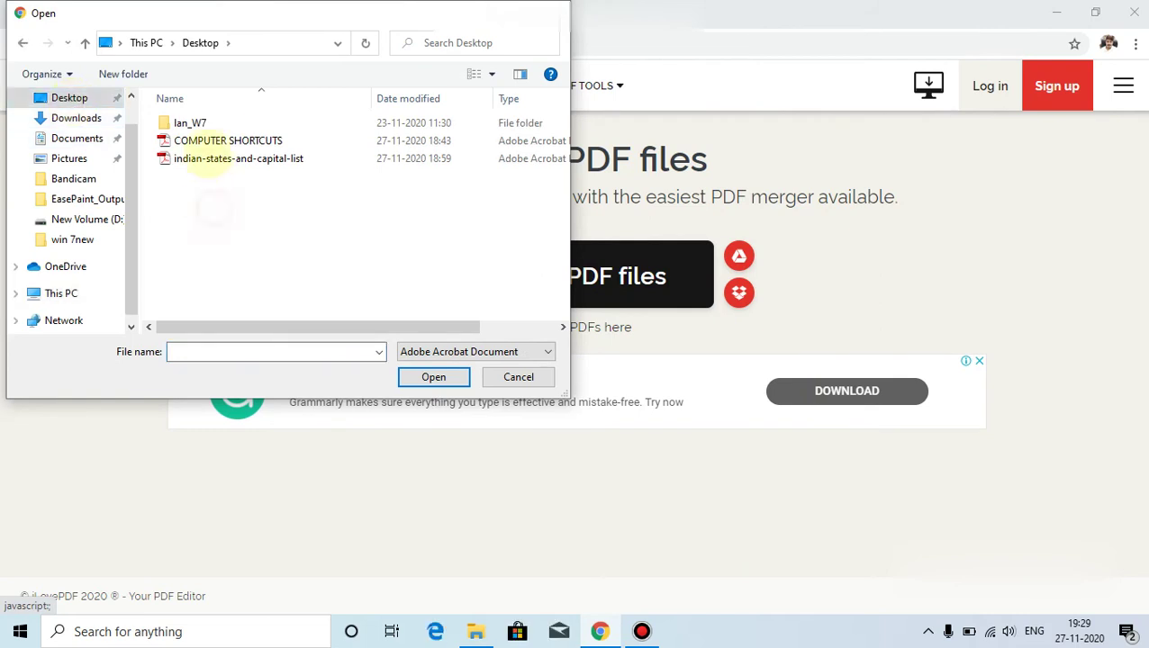
drag(213, 208, 209, 144)
click(433, 377)
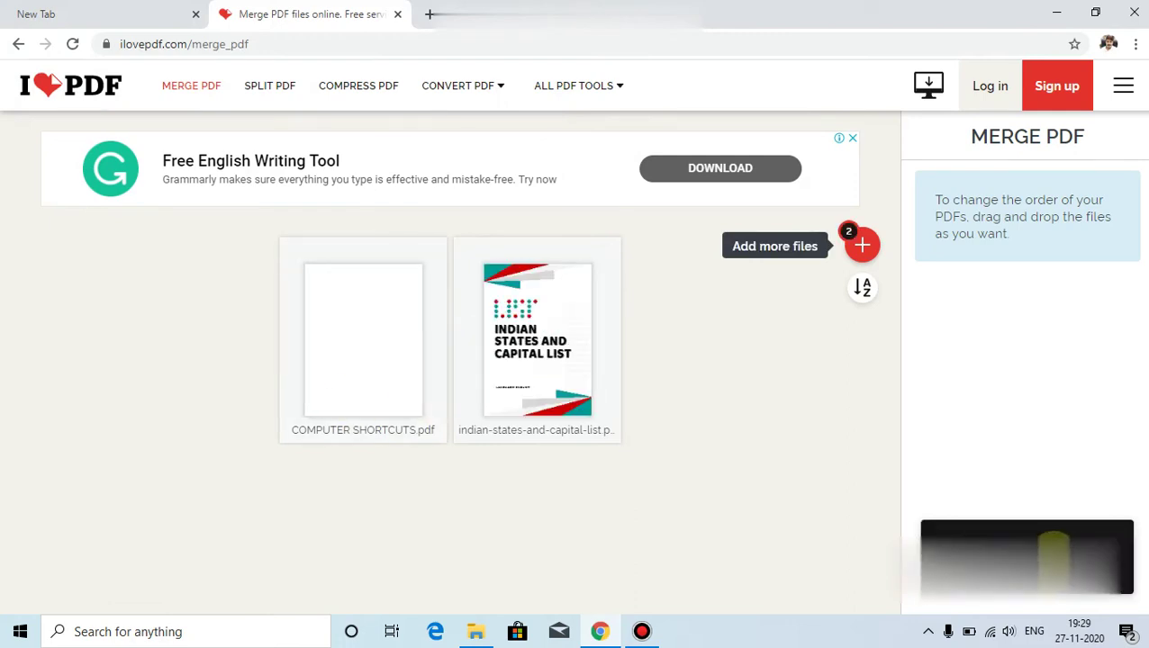
click(1053, 550)
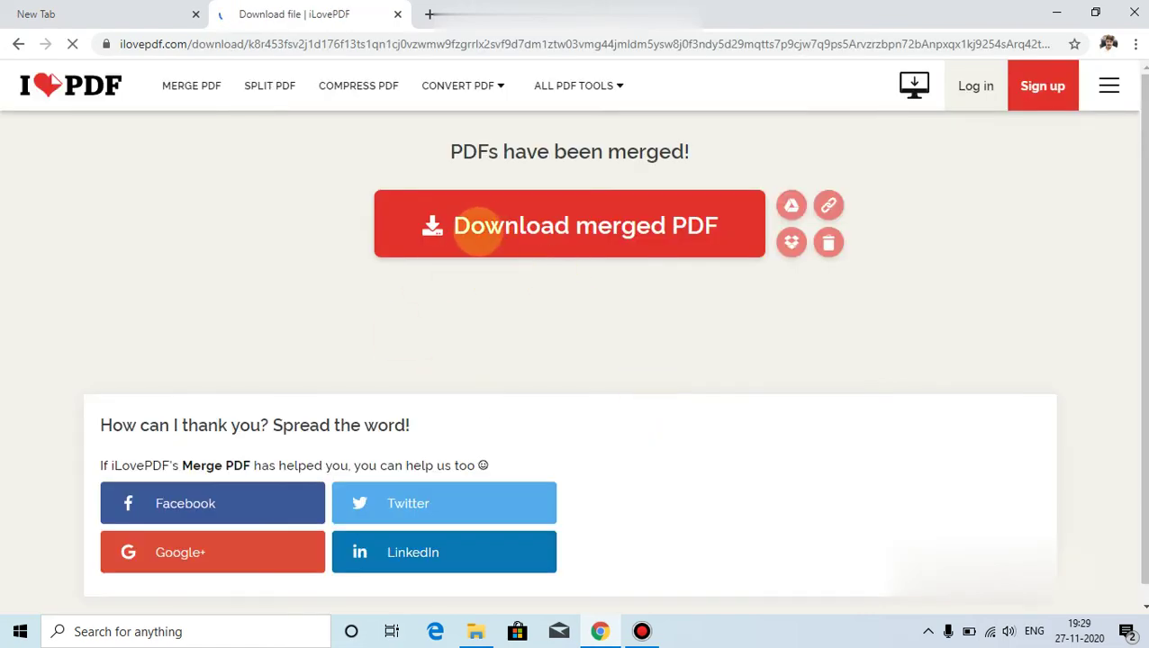
Step: Download ilovepdf_merged (2).pdf, retrying once, and open it from Chrome's download bar
click(482, 227)
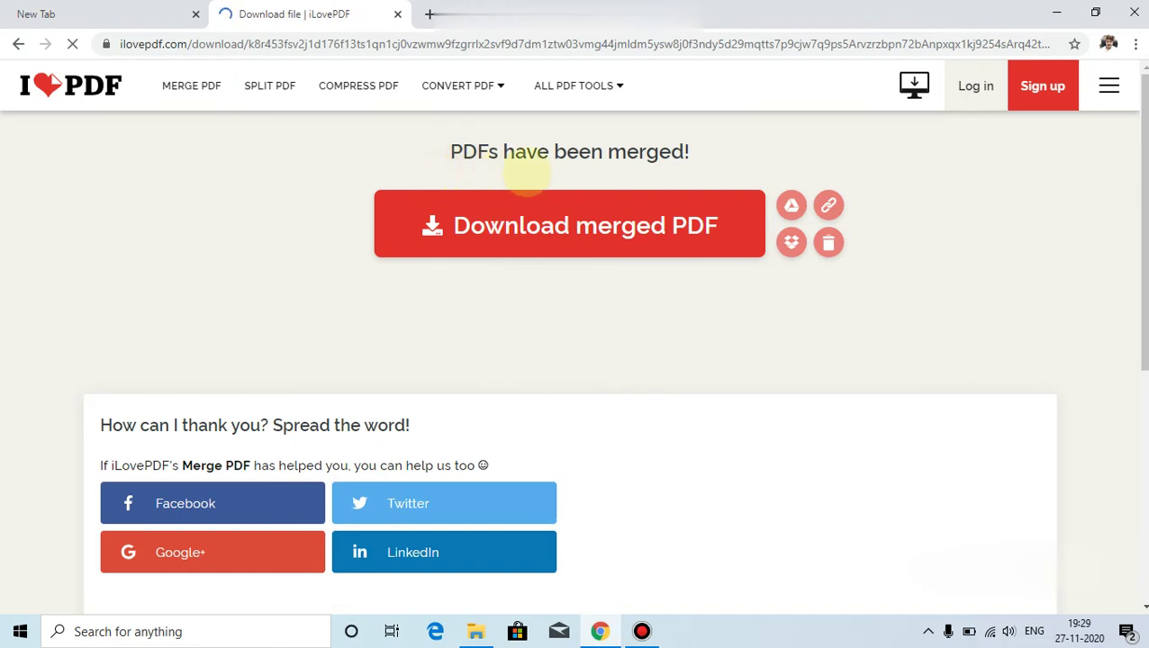
click(579, 218)
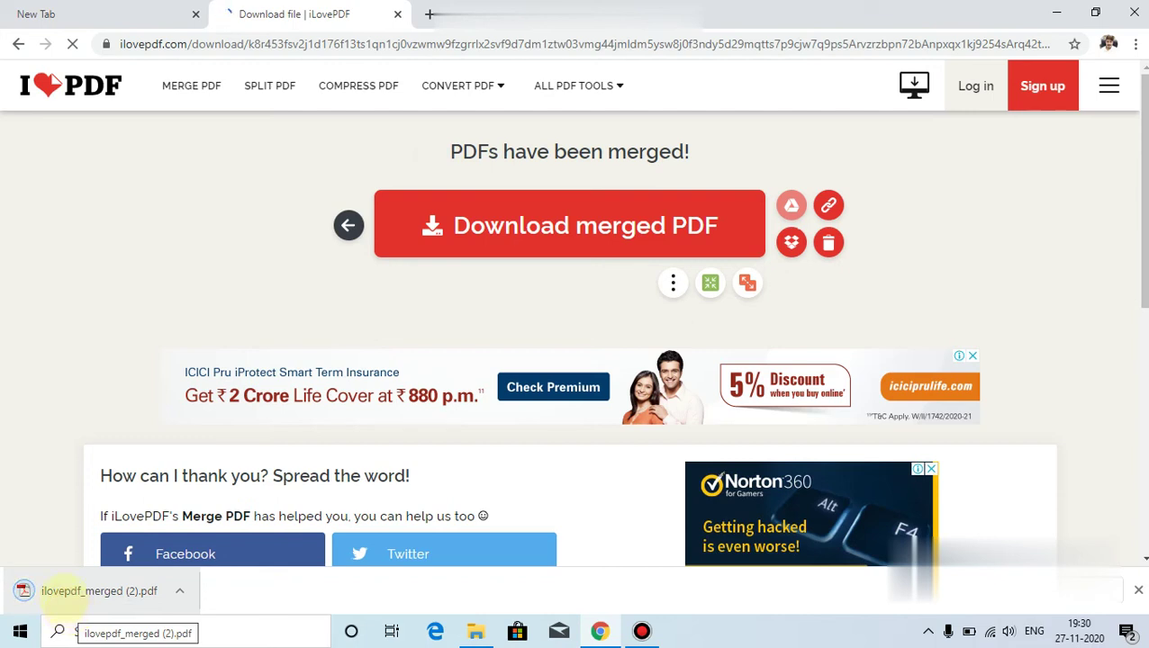
click(59, 592)
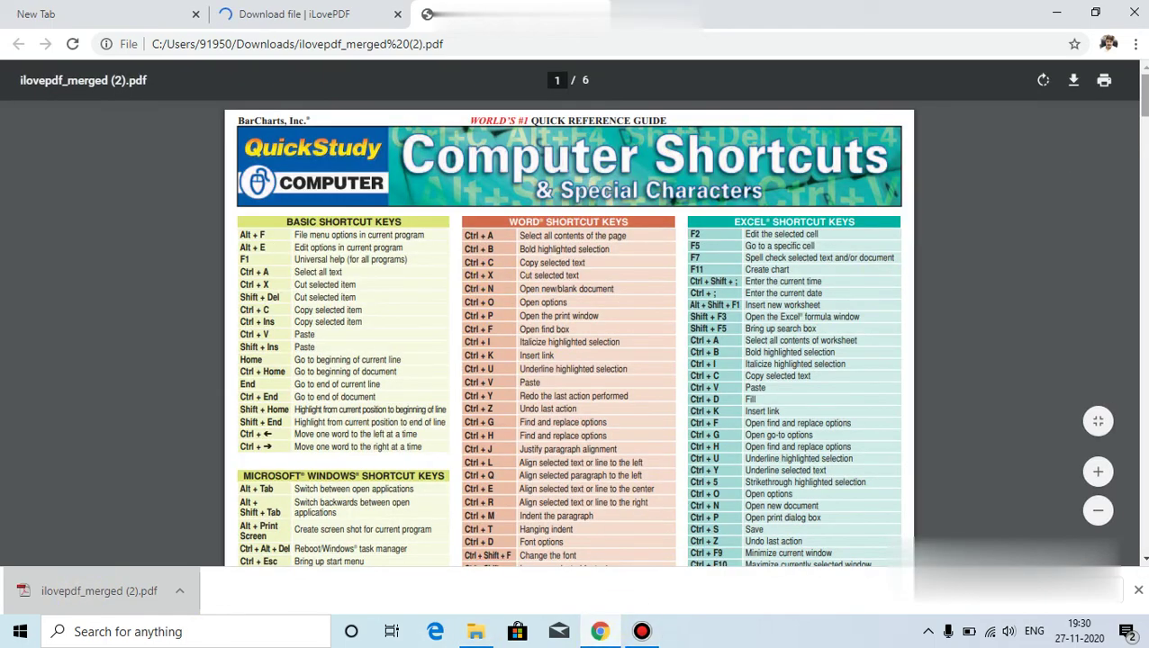
Step: Scroll the merged PDF to pages 4 and 5, the states and union territories tables
scroll(569, 360, down, 10)
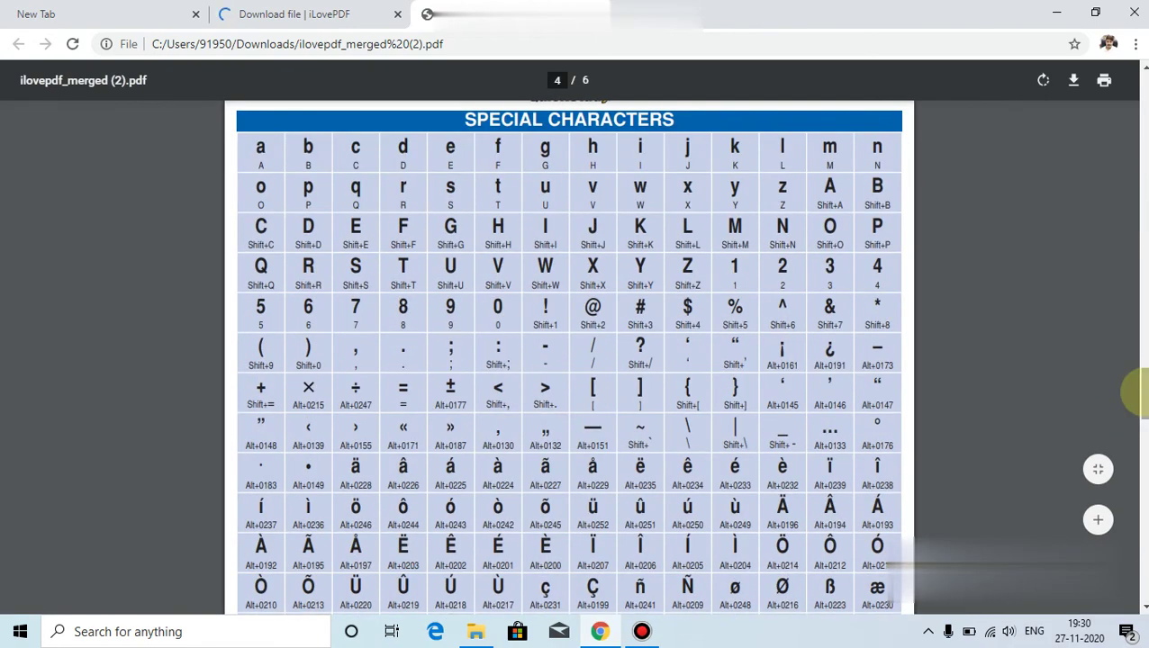
click(1133, 391)
click(1139, 430)
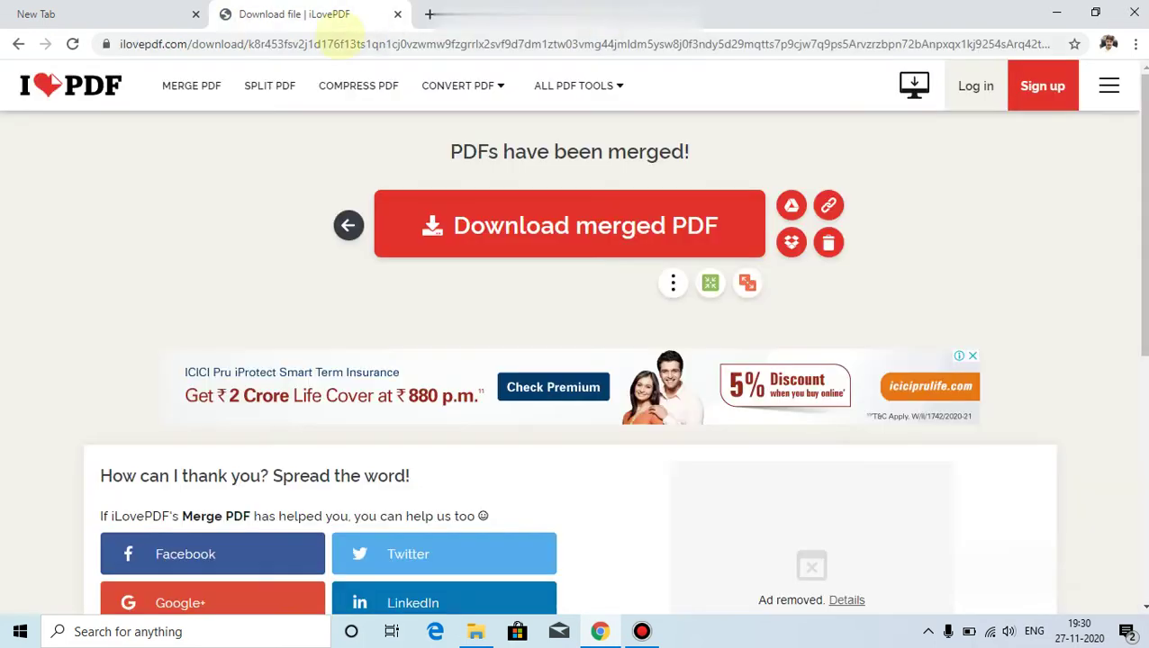
Step: Close the merged PDF preview and return to iLovePDF's home page, browsing its tool grid
click(598, 14)
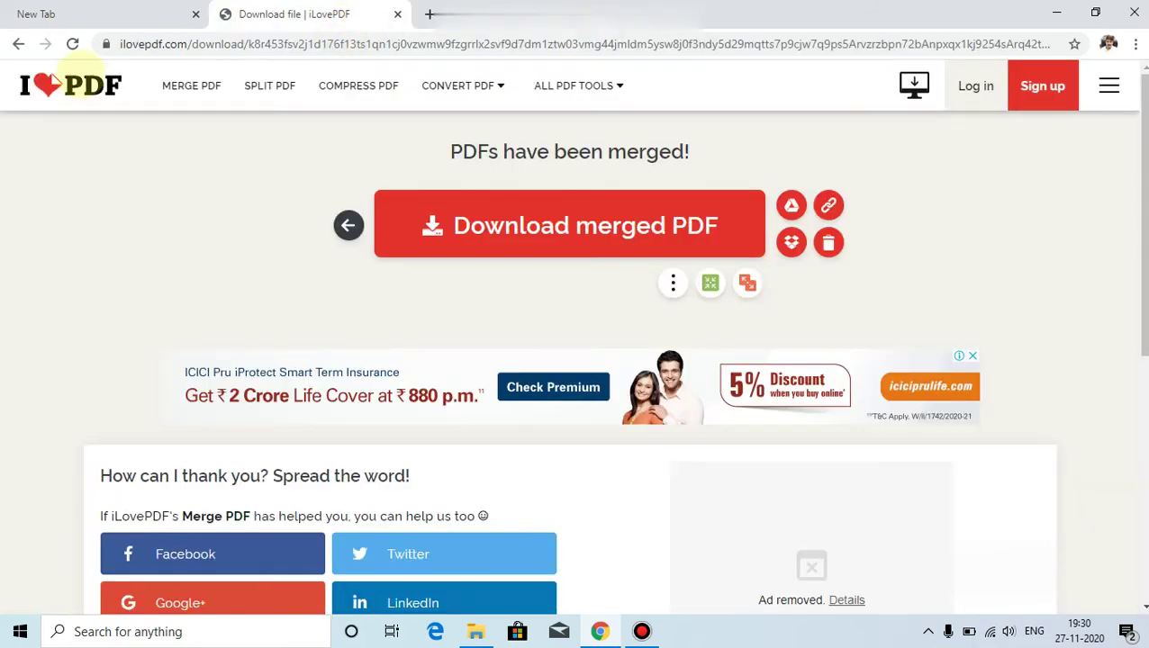
click(80, 87)
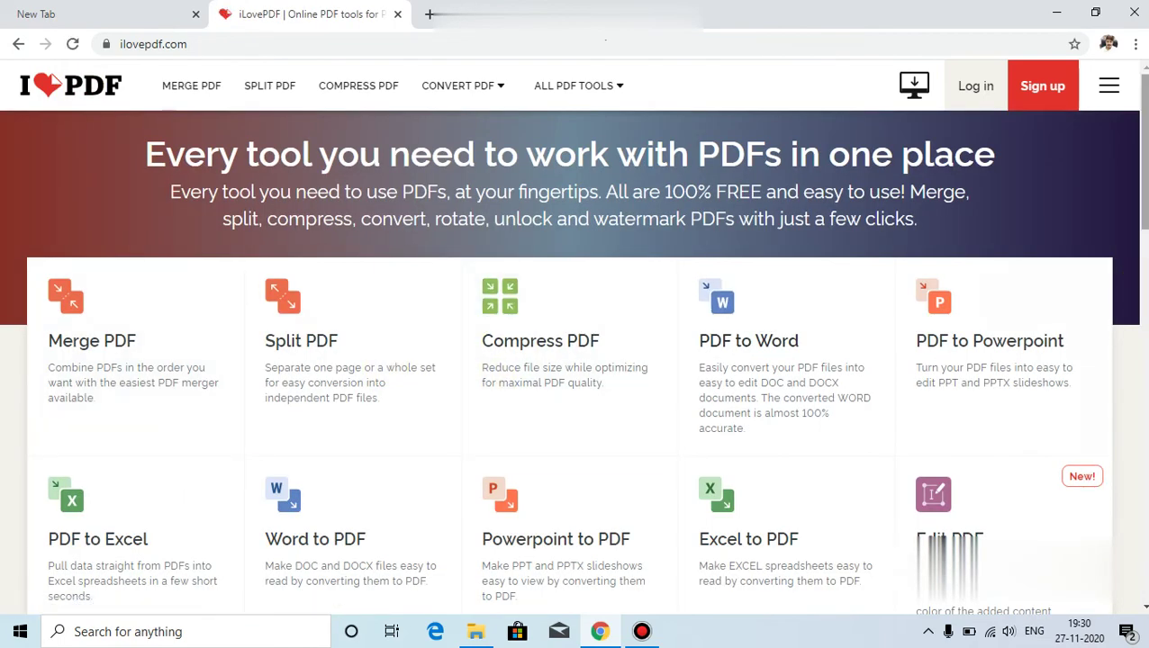
scroll(577, 361, down, 4)
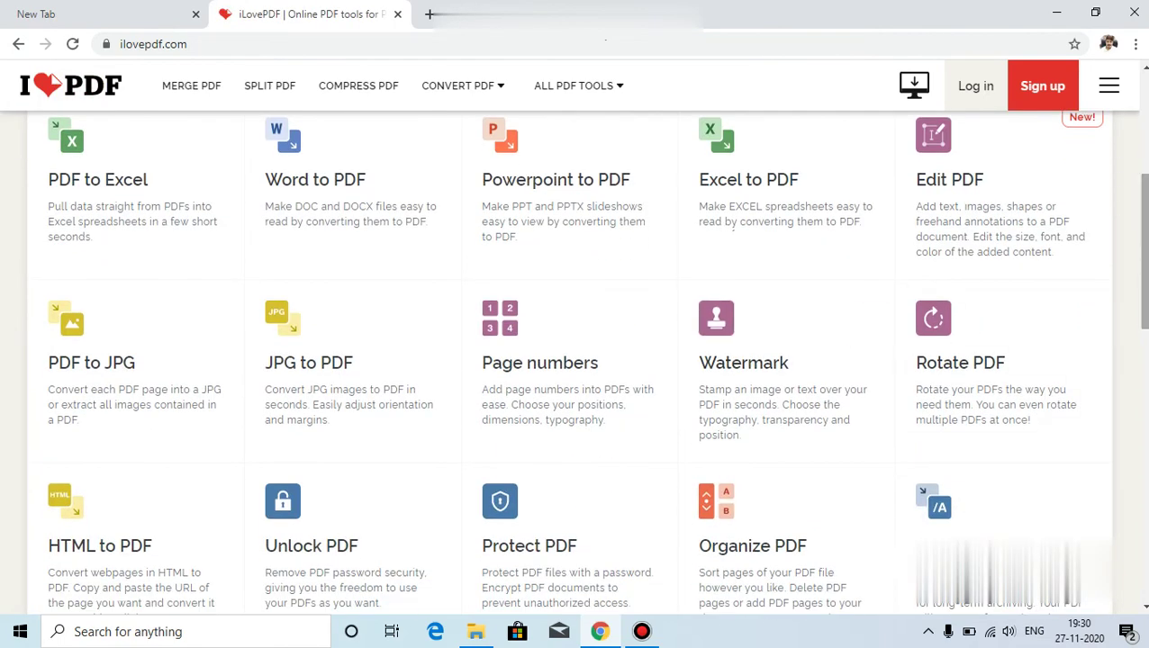
drag(1142, 221, 1136, 126)
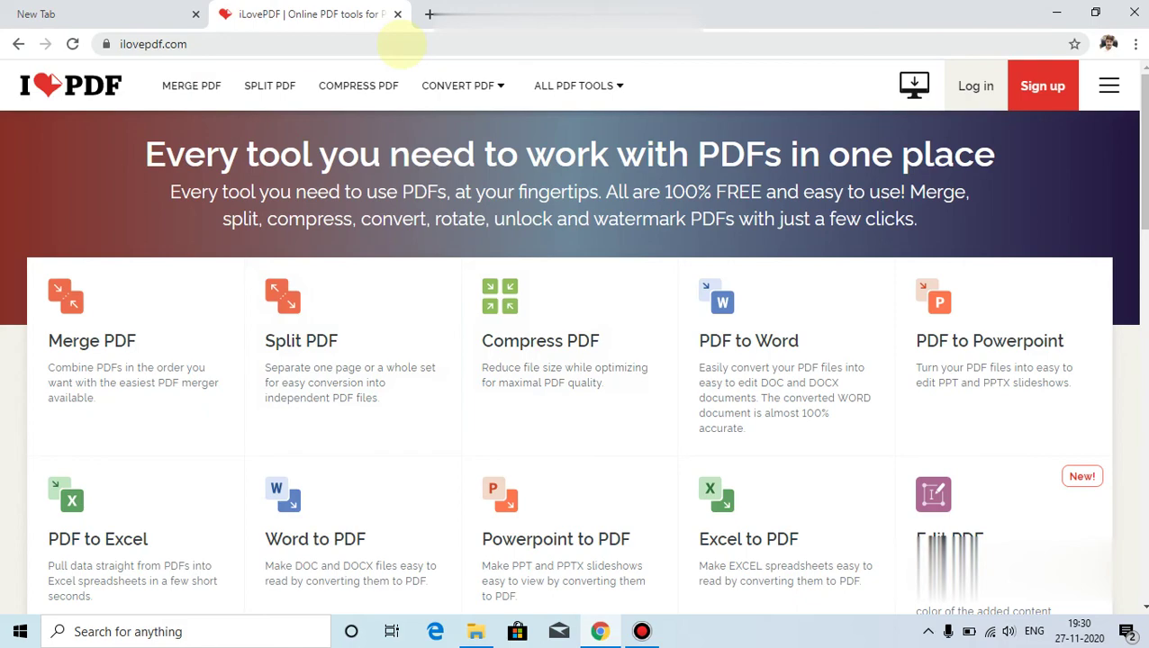
mouse_move(459, 86)
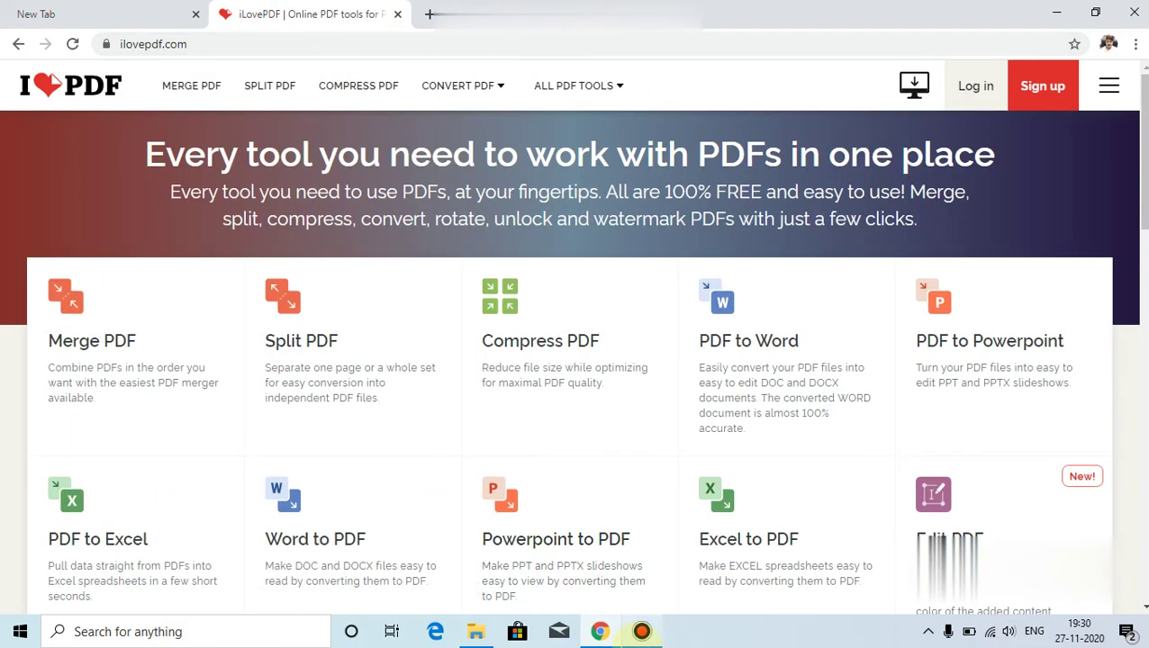
Step: Bring Bandicam's window up from the taskbar and end the screen recording
click(642, 632)
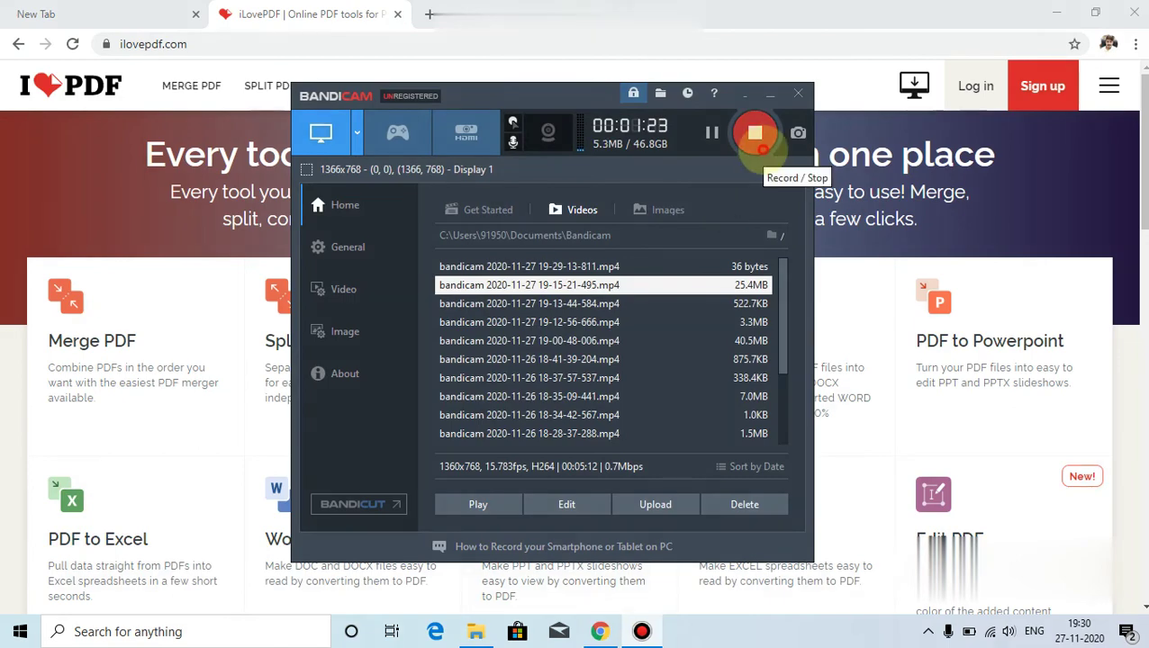
click(762, 150)
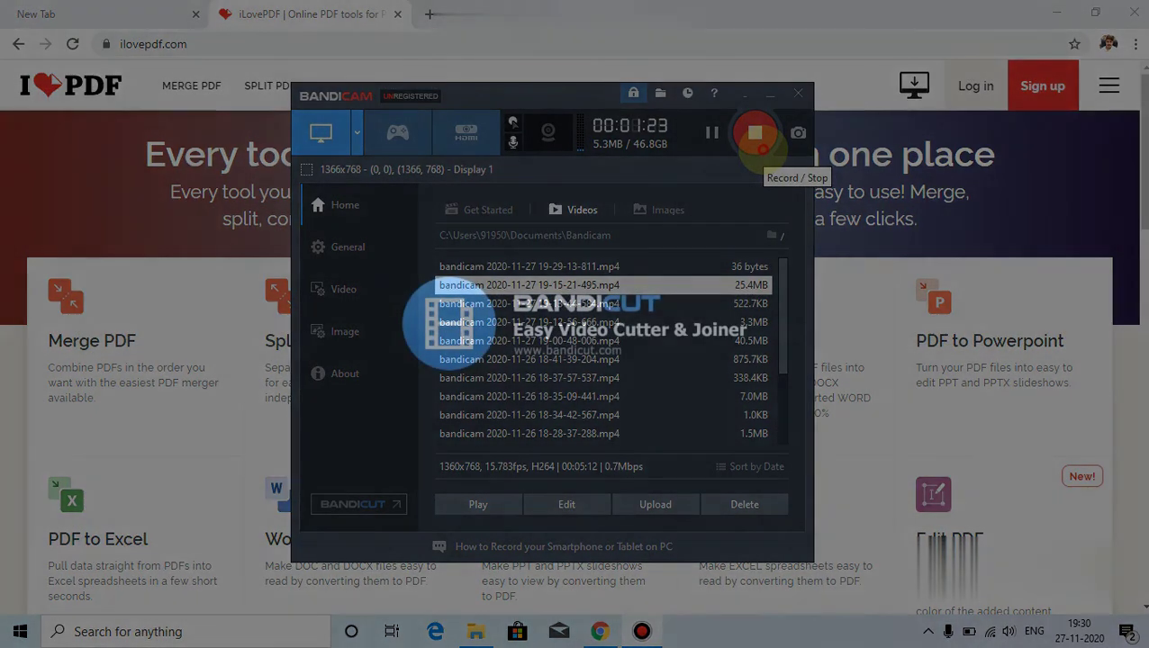